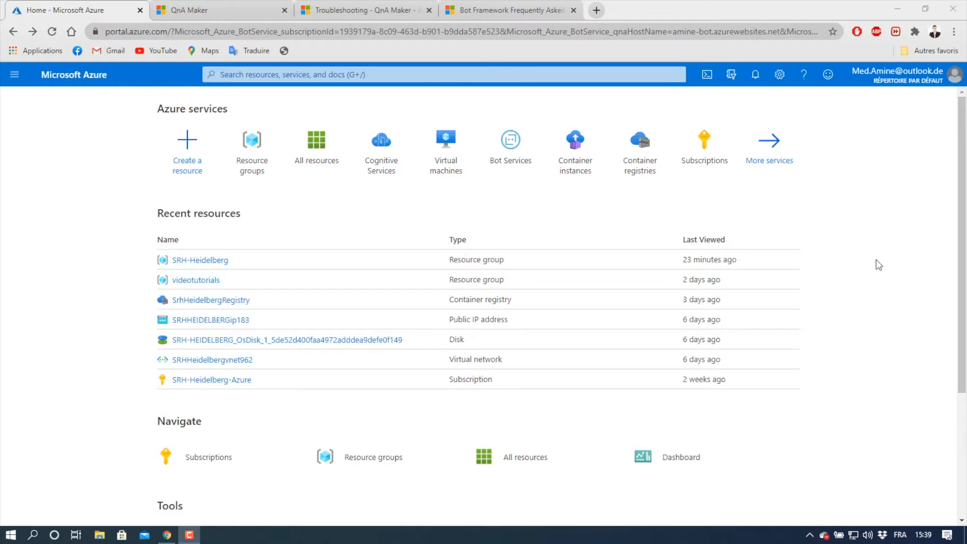
- Search Azure for "qna maker" and start creating a QnA Maker resource from the Marketplace
click(480, 71)
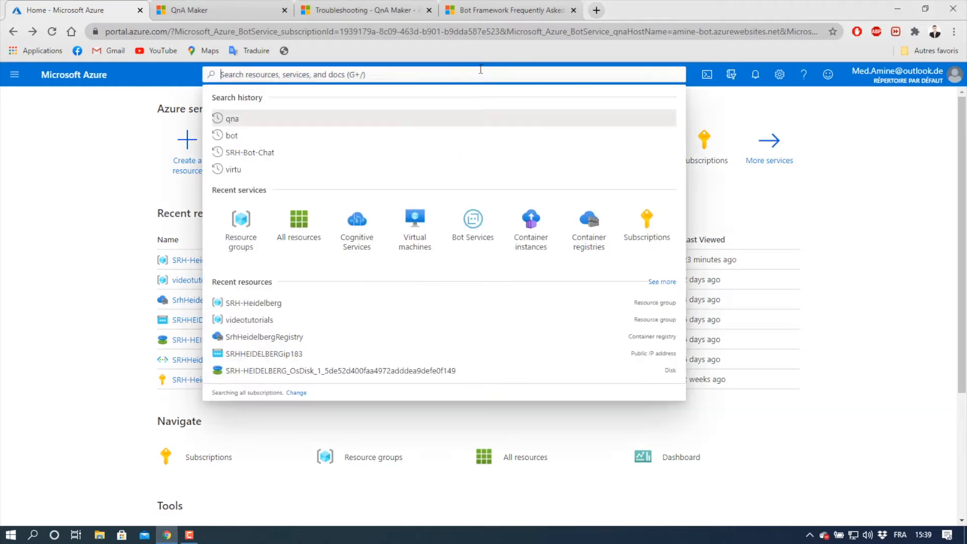
text(qna ma)
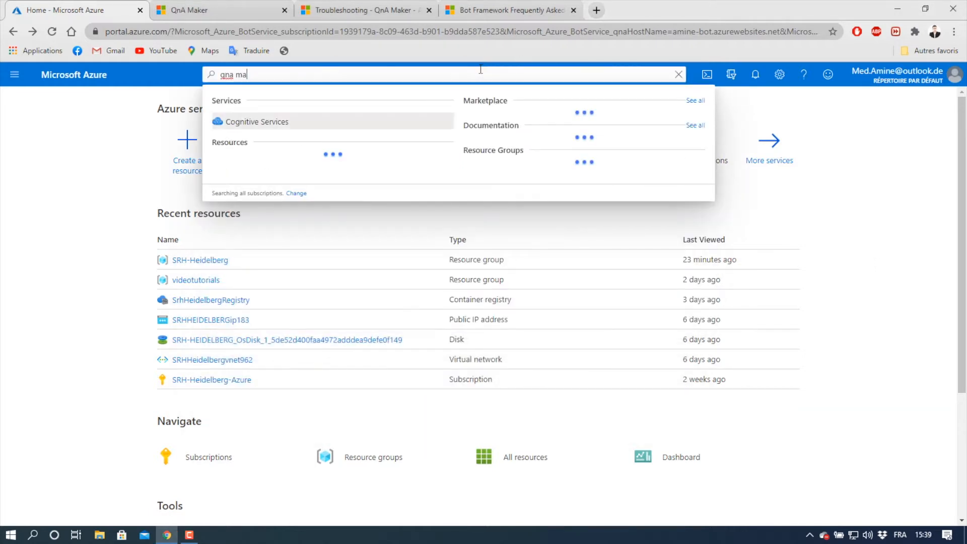
text(ker)
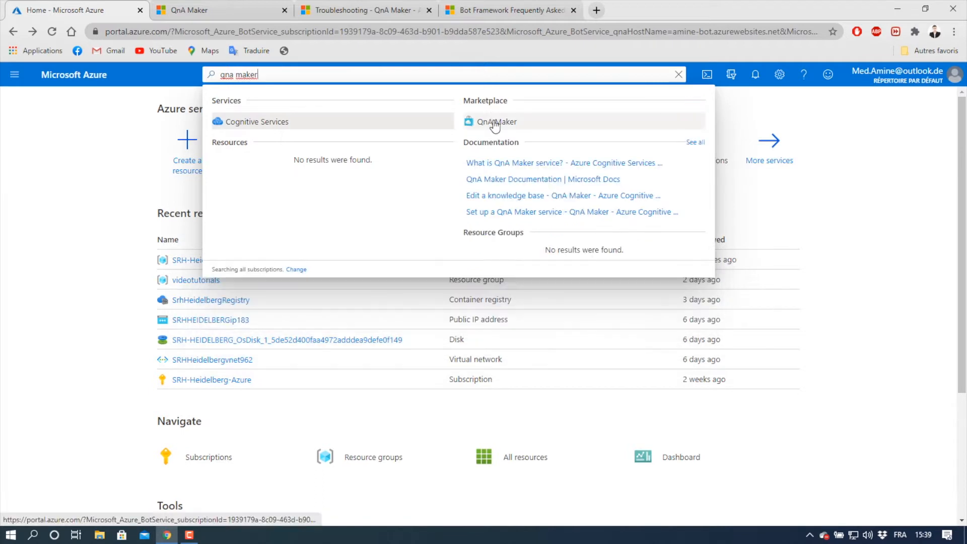
click(495, 123)
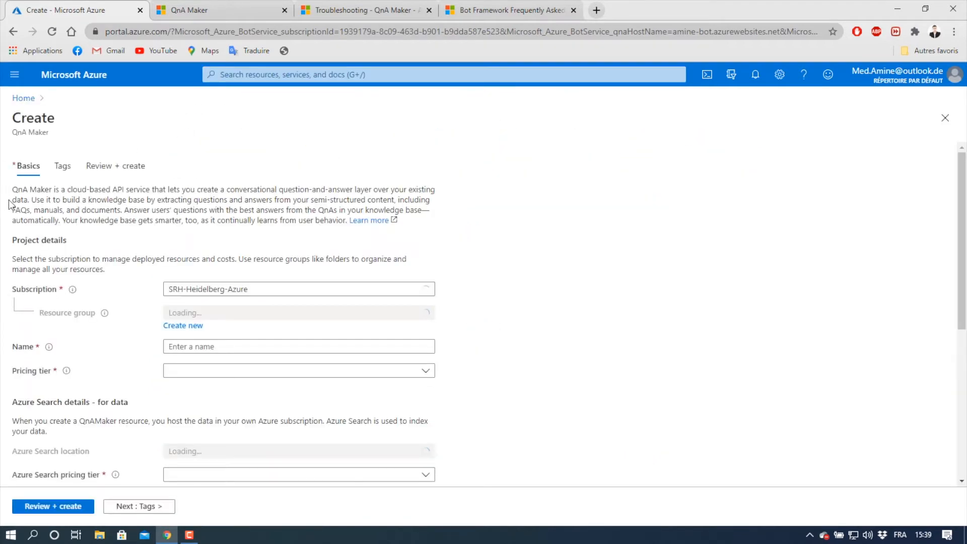
- Assign the new QnA Maker resource to the videotutorials resource group
scroll(91, 272, down, 1)
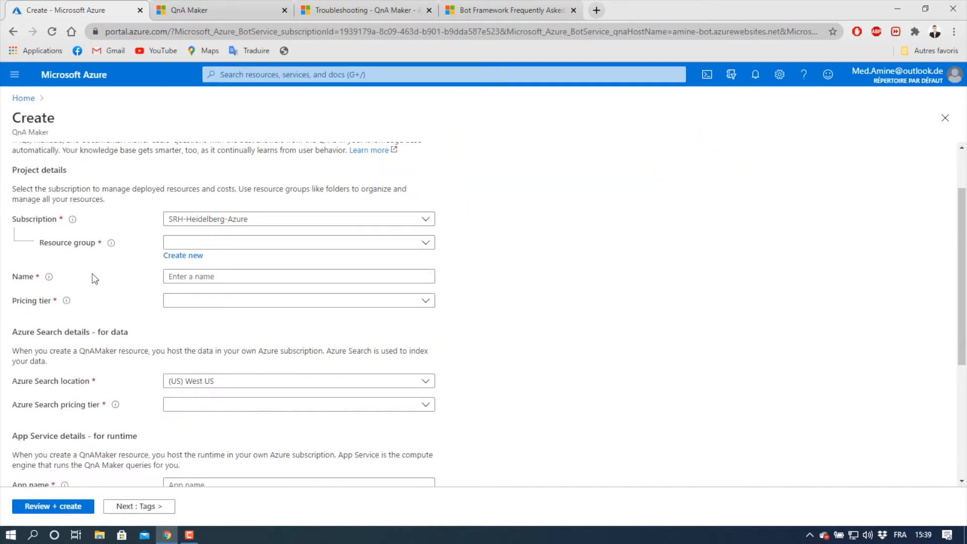
click(242, 254)
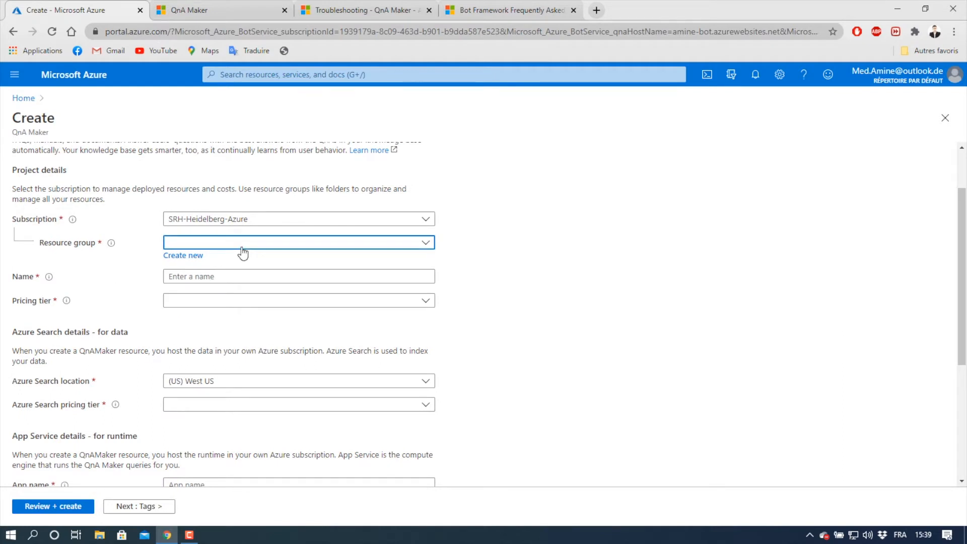
click(218, 361)
- Name the resource SRH-Chat-Bot and choose the Free F0 pricing tier
click(184, 278)
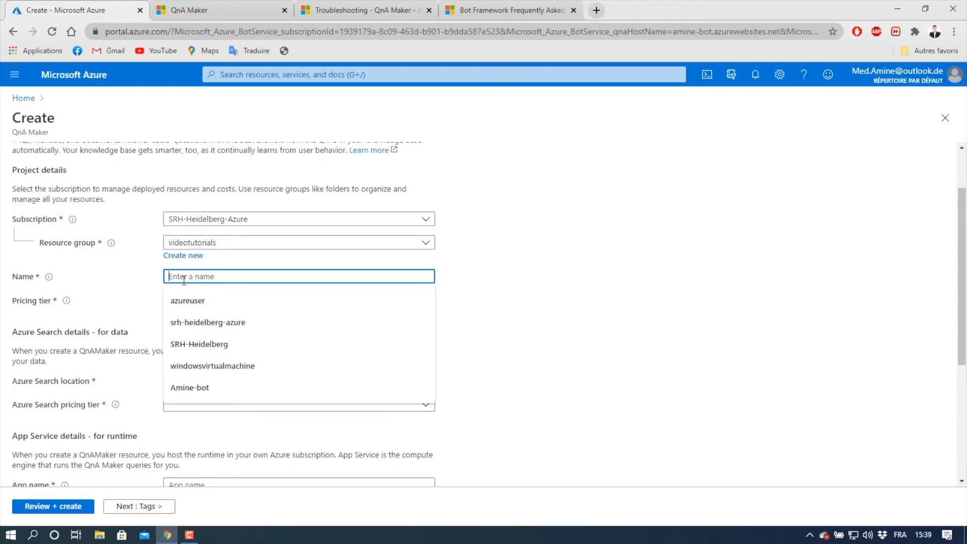
text(SRH)
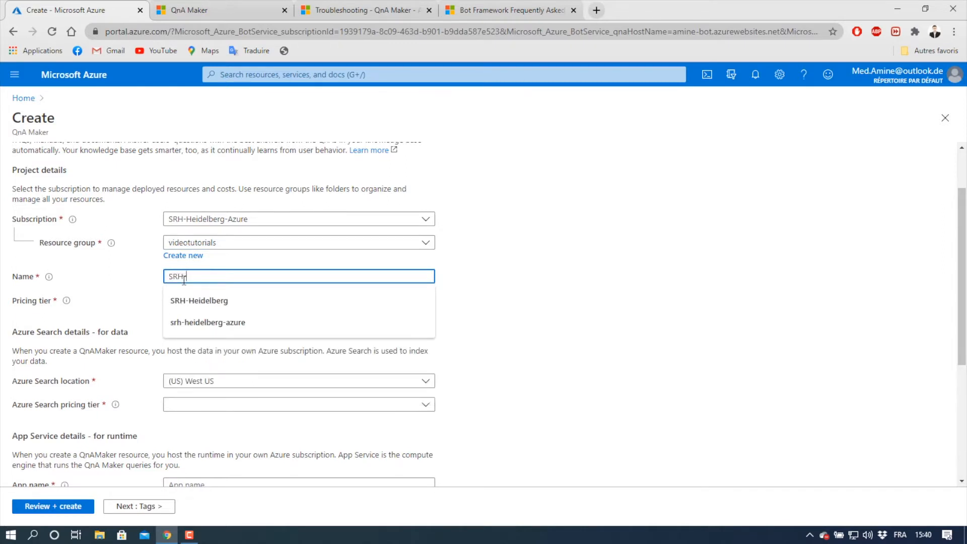
text(-Ch)
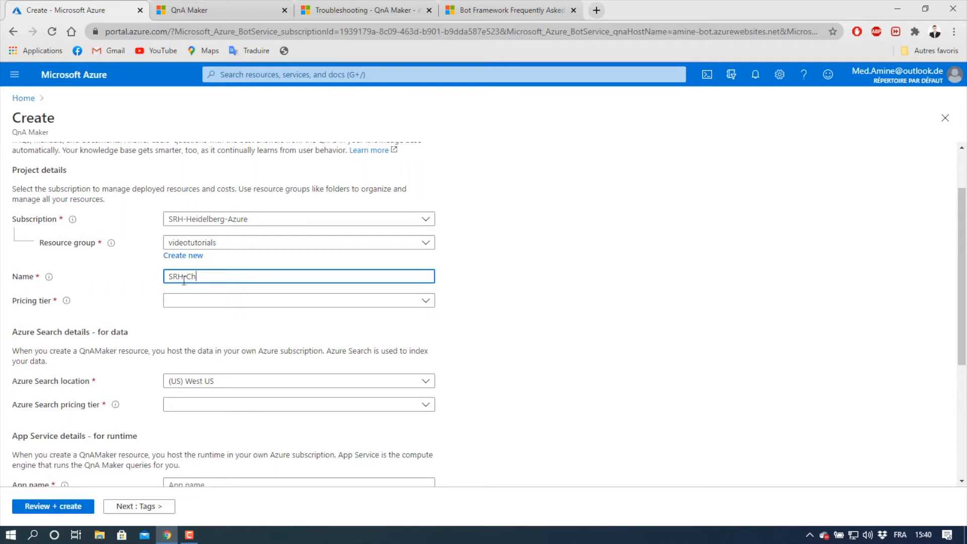
text(at-Bot)
key(Tab)
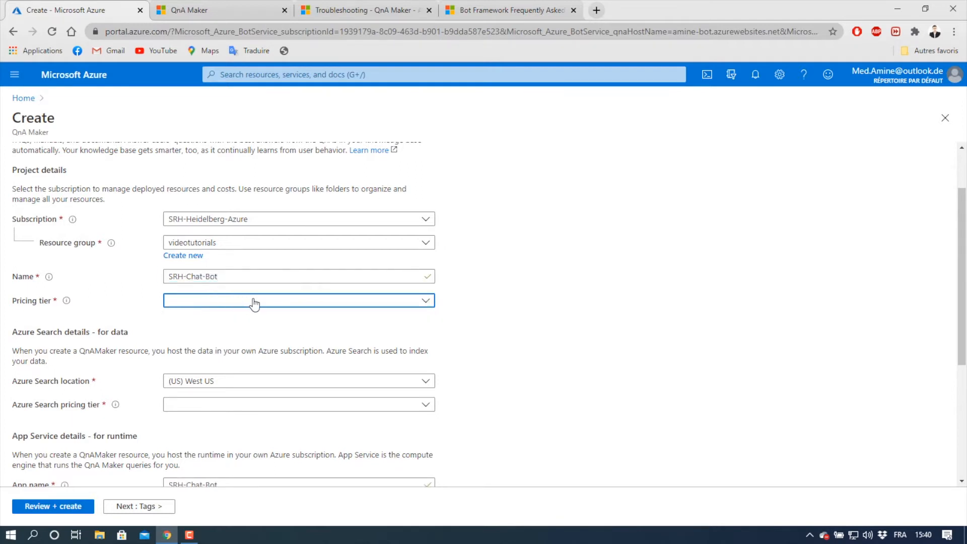
click(254, 302)
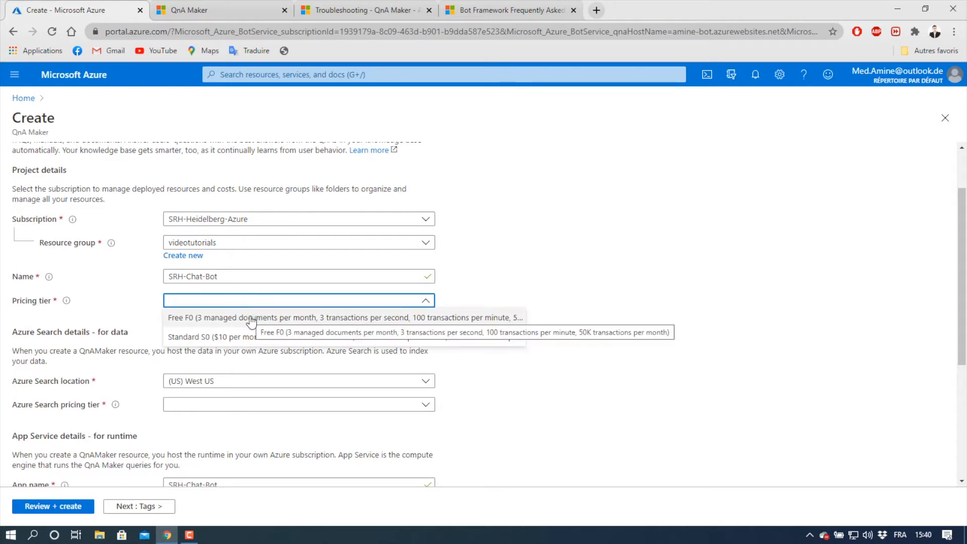
click(250, 318)
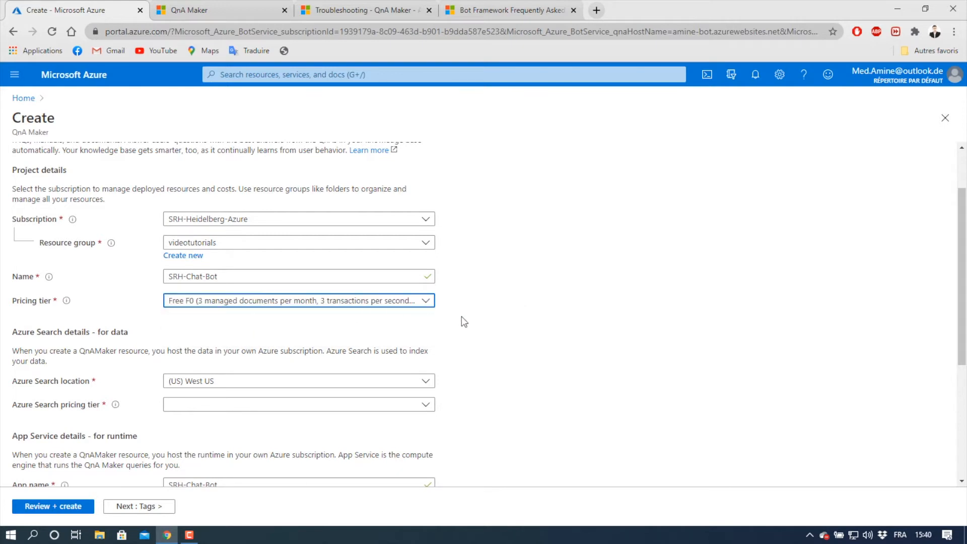
- Set the Azure Search location to (Europe) France Central and its pricing tier to Free F (3 Indexes)
scroll(483, 320, down, 1)
scroll(482, 320, down, 3)
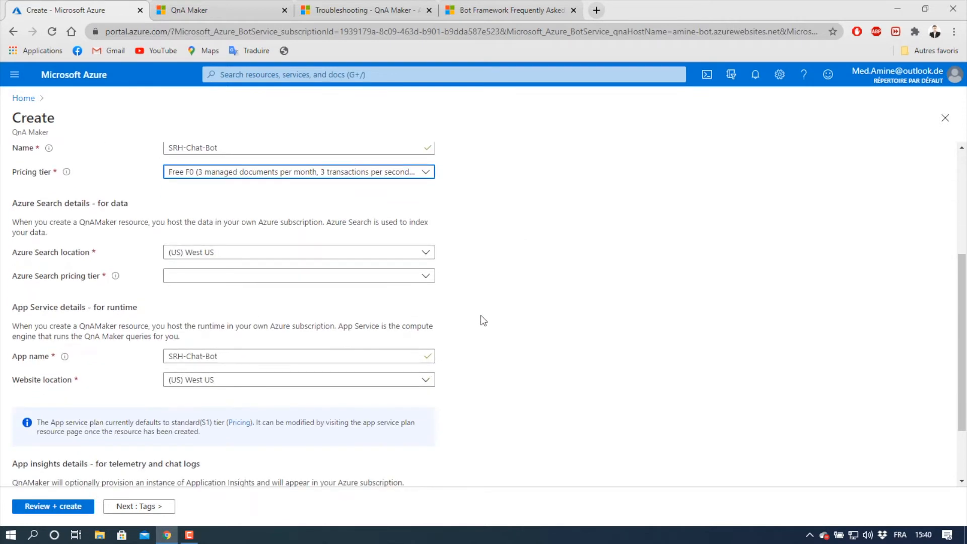
click(424, 255)
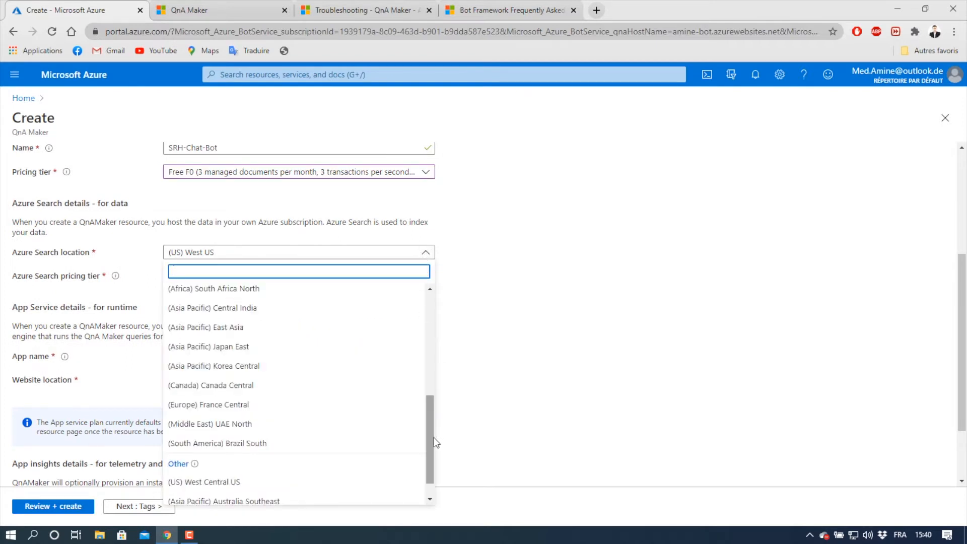
drag(429, 437, 428, 441)
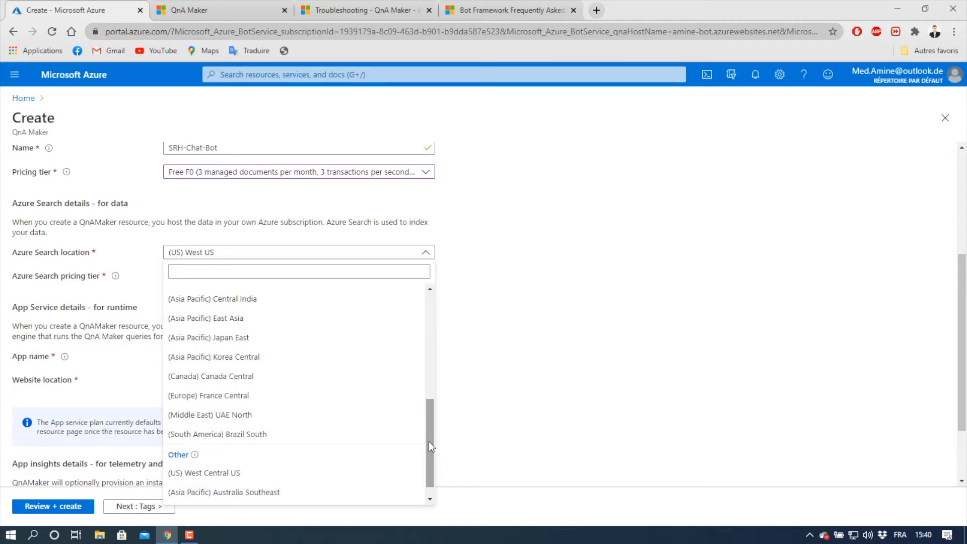
click(347, 395)
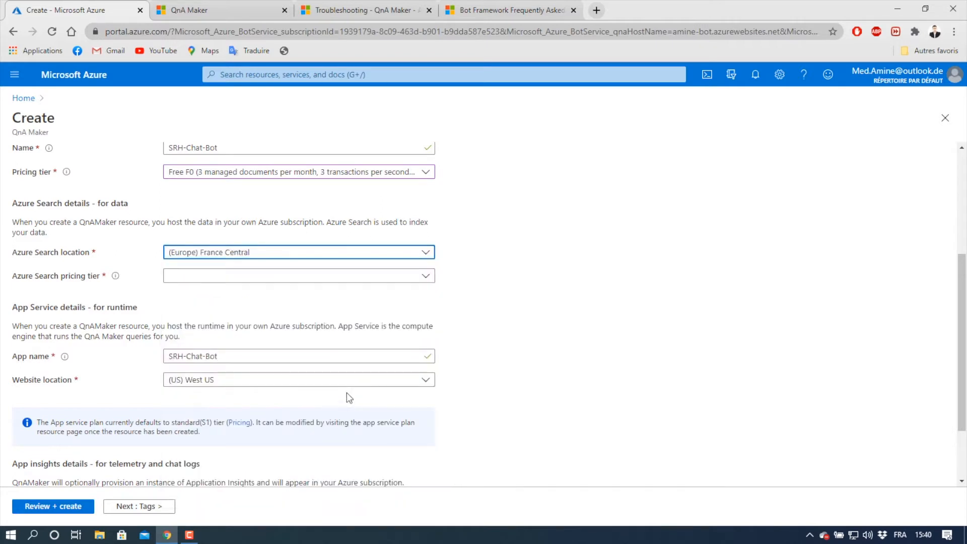
click(426, 288)
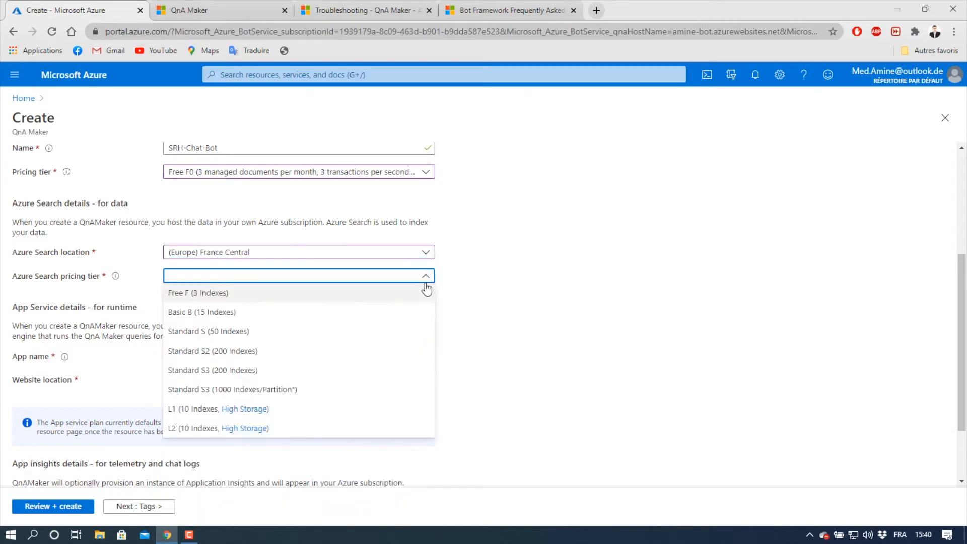
click(387, 293)
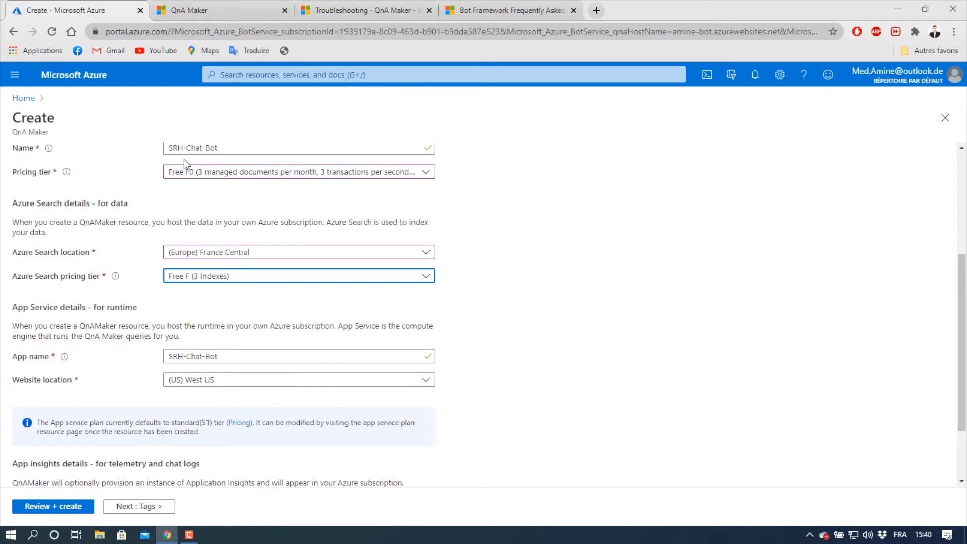
- Set the App Service website location to (Europe) France Central
scroll(128, 214, down, 1)
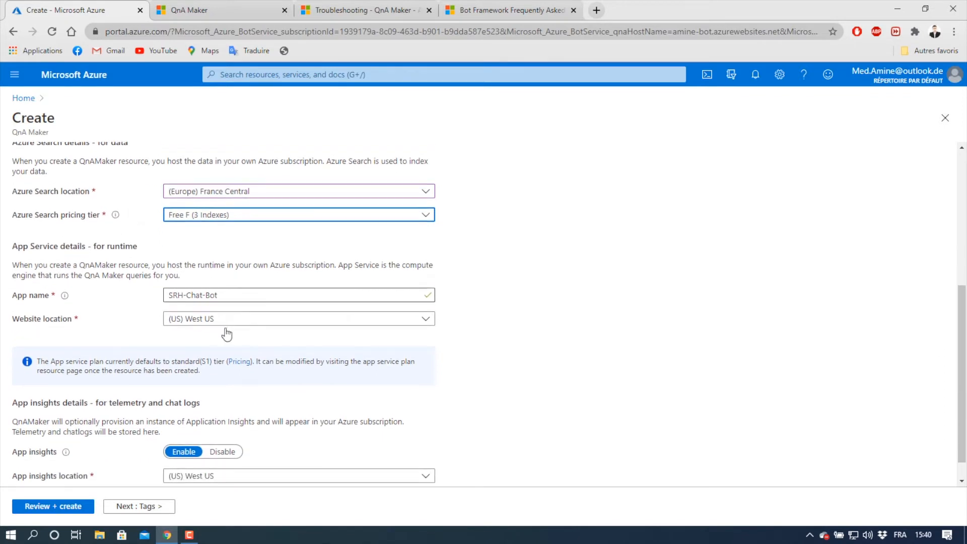
click(254, 328)
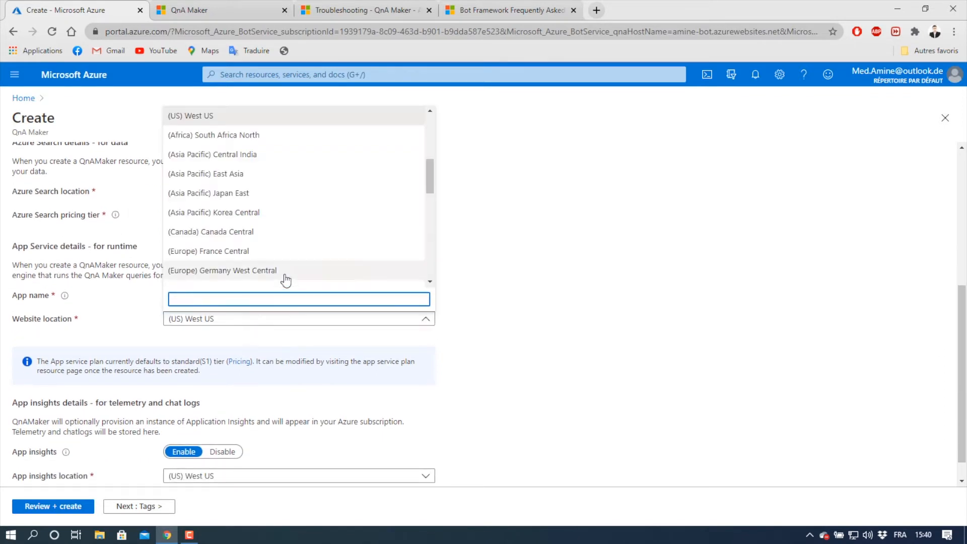
click(262, 256)
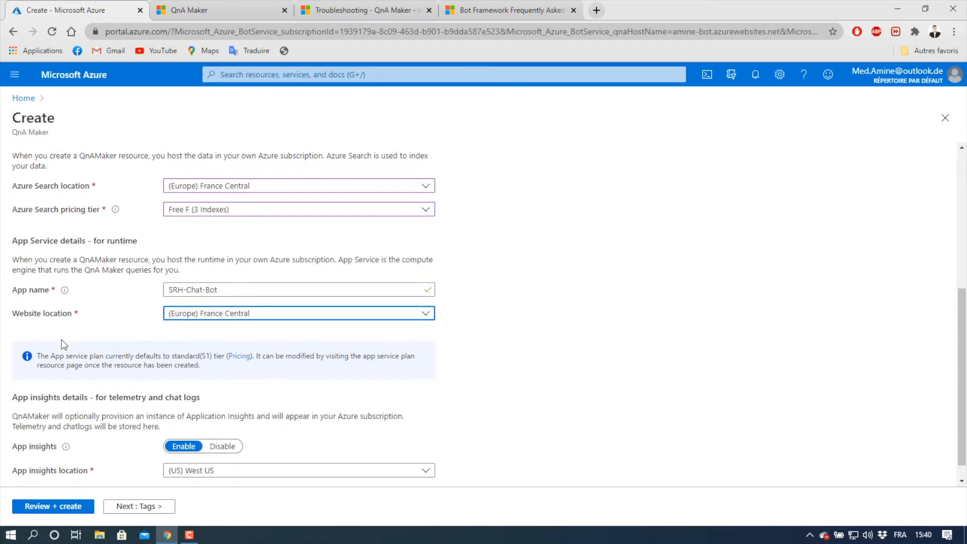
- Disable App insights, then review and create the QnA Maker resource
scroll(115, 375, down, 1)
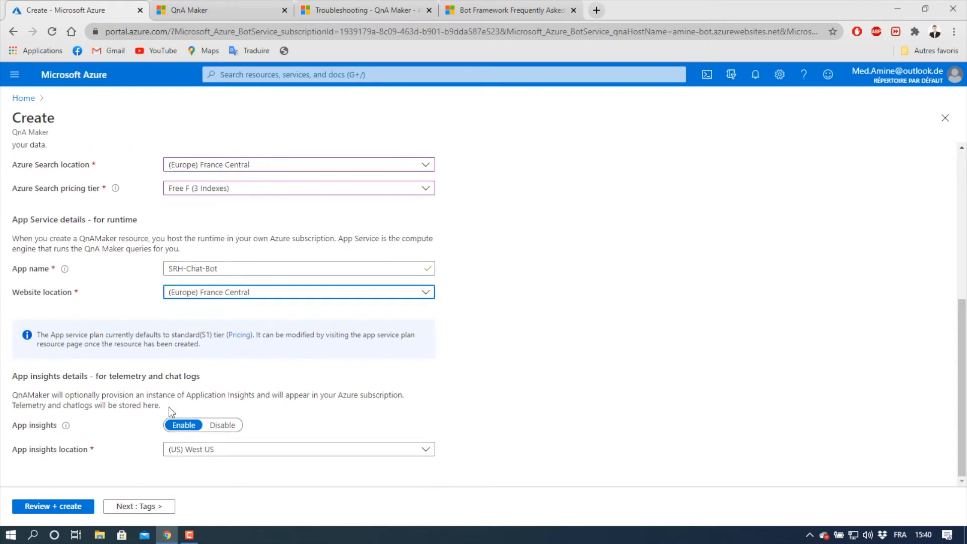
click(234, 426)
scroll(130, 423, up, 5)
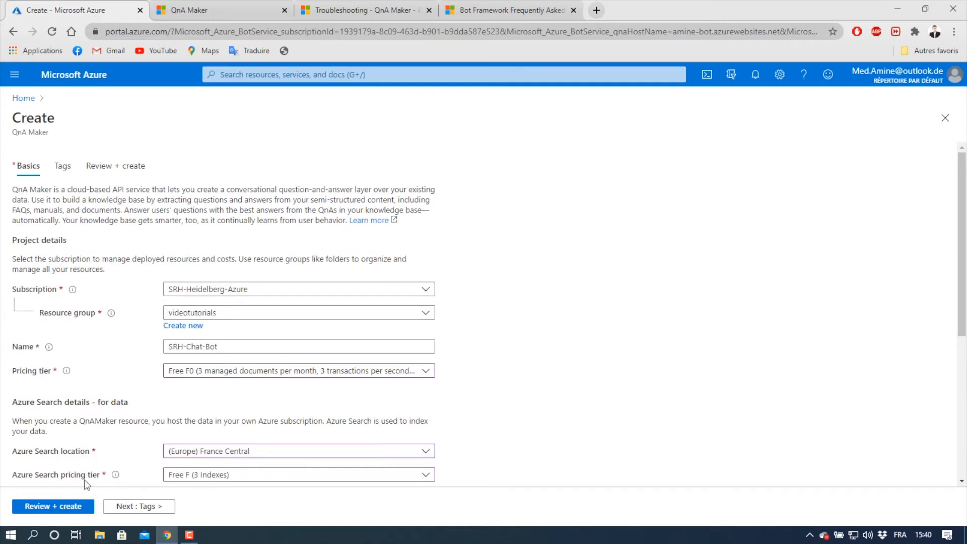
click(71, 506)
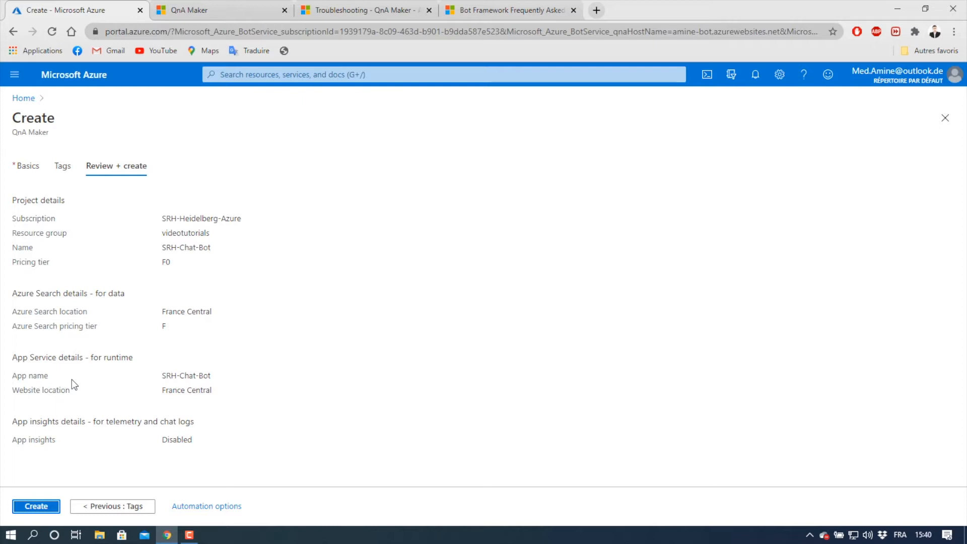
click(36, 509)
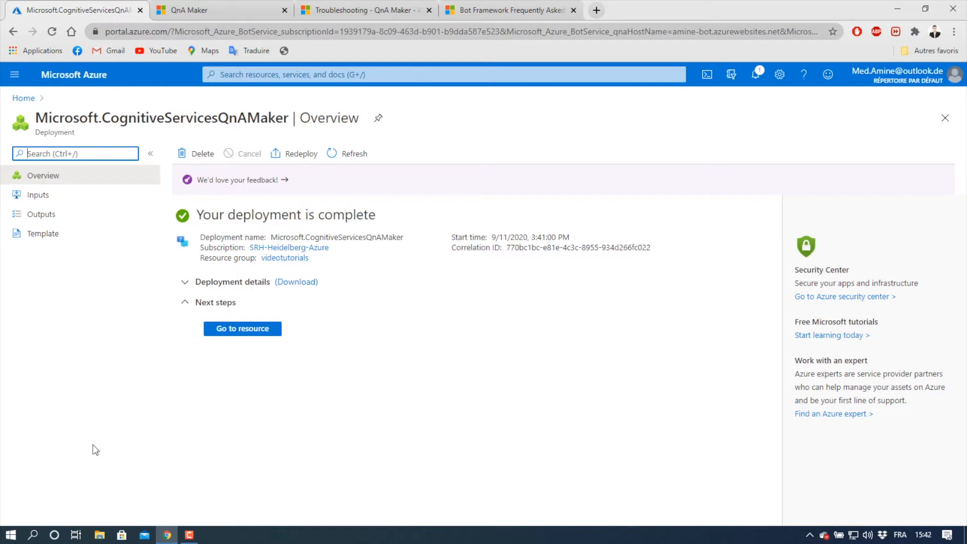
- Switch to the QnA Maker portal and sign in with the Outlook account
click(195, 6)
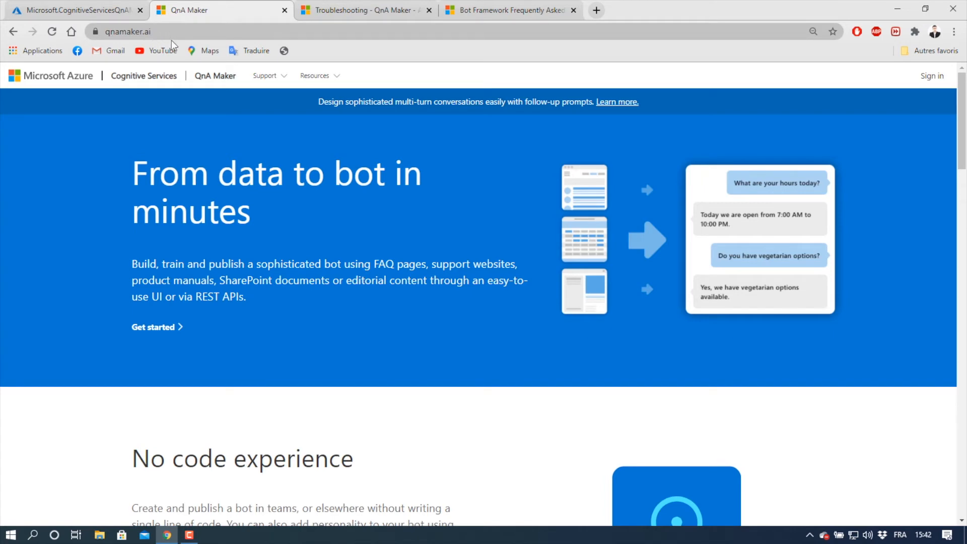
click(932, 77)
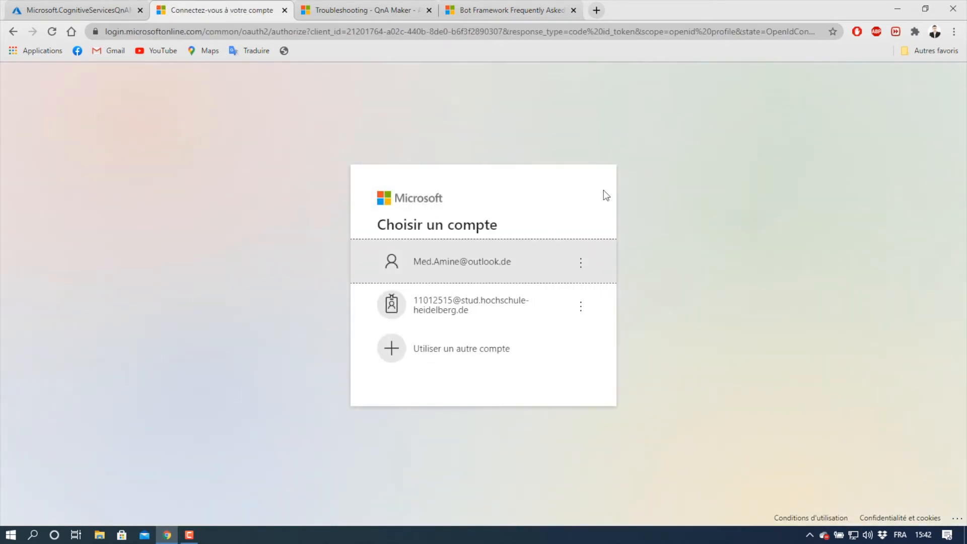
click(504, 259)
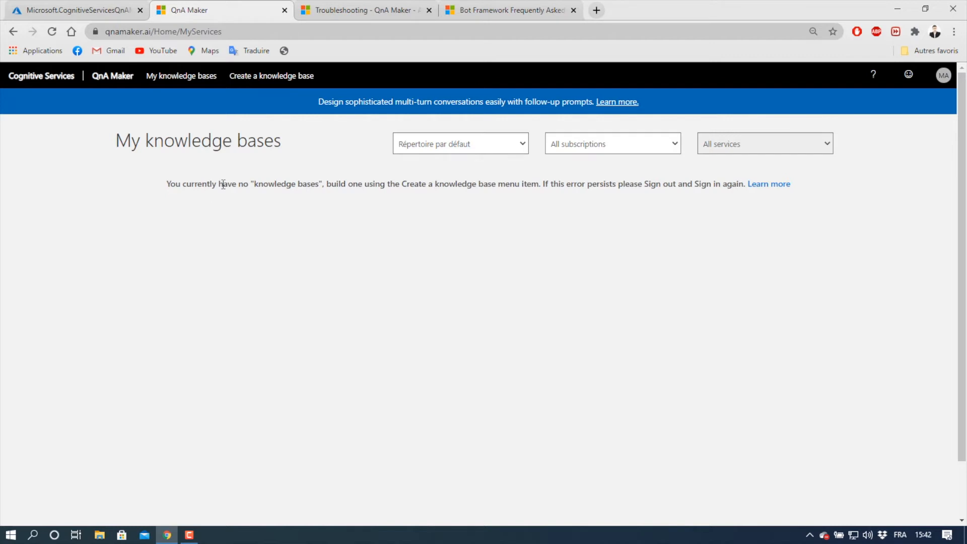
- Start creating a knowledge base and refresh the available QnA services
click(257, 80)
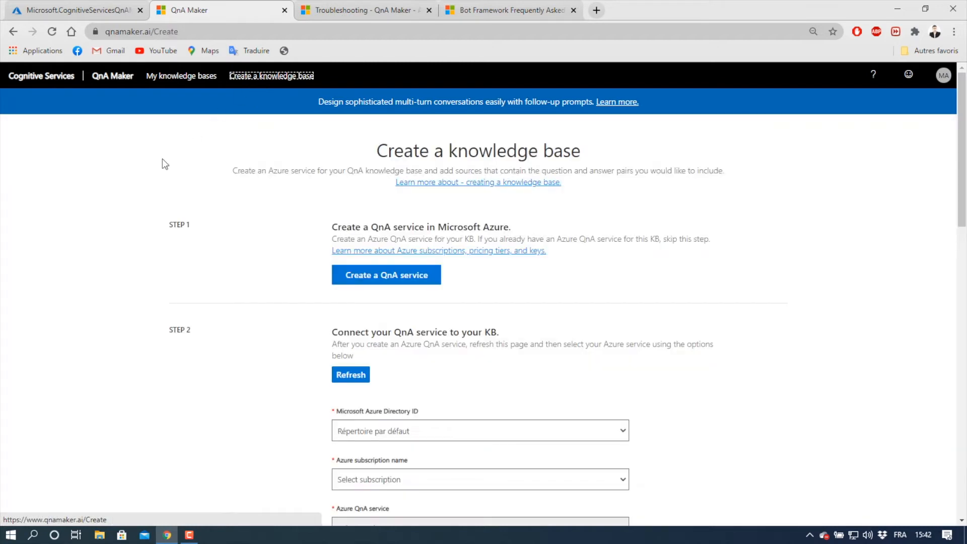
scroll(54, 343, down, 1)
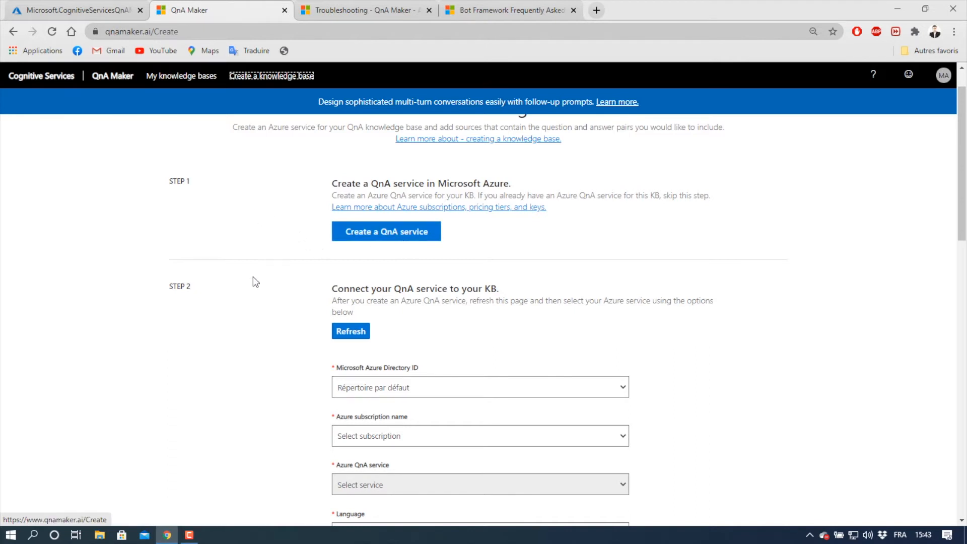
click(339, 336)
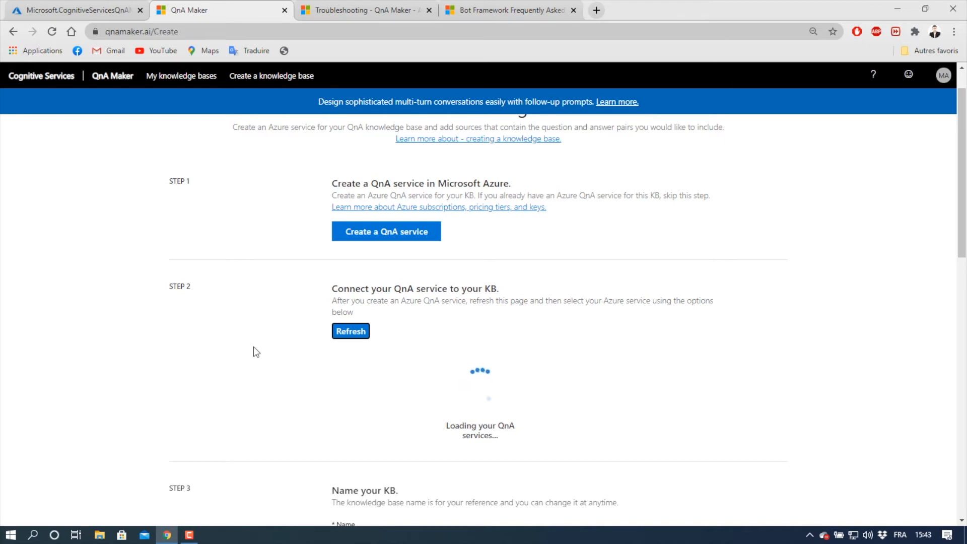
- Connect the knowledge base to the SRH-Heidelberg-Azure subscription and the SRH-Chat-Bot QnA service
scroll(346, 330, down, 1)
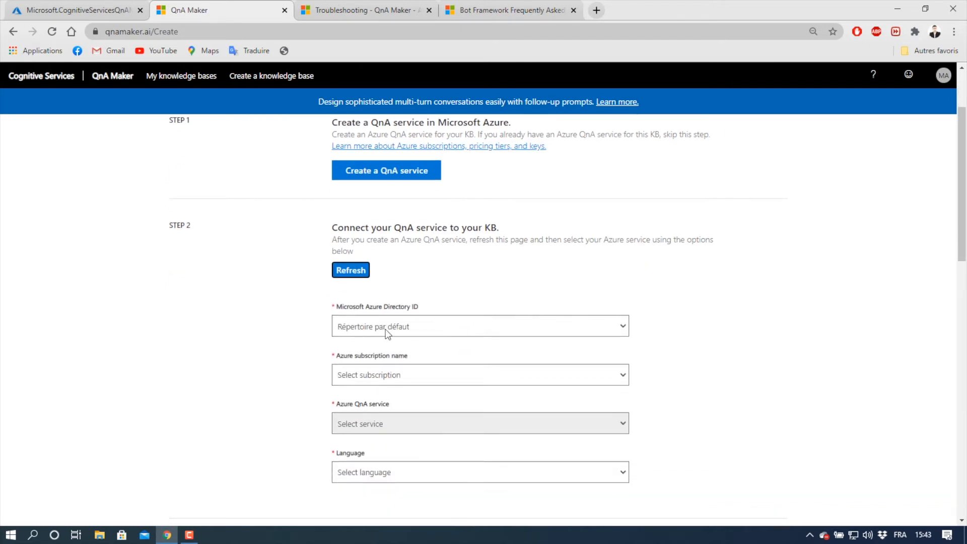
click(401, 375)
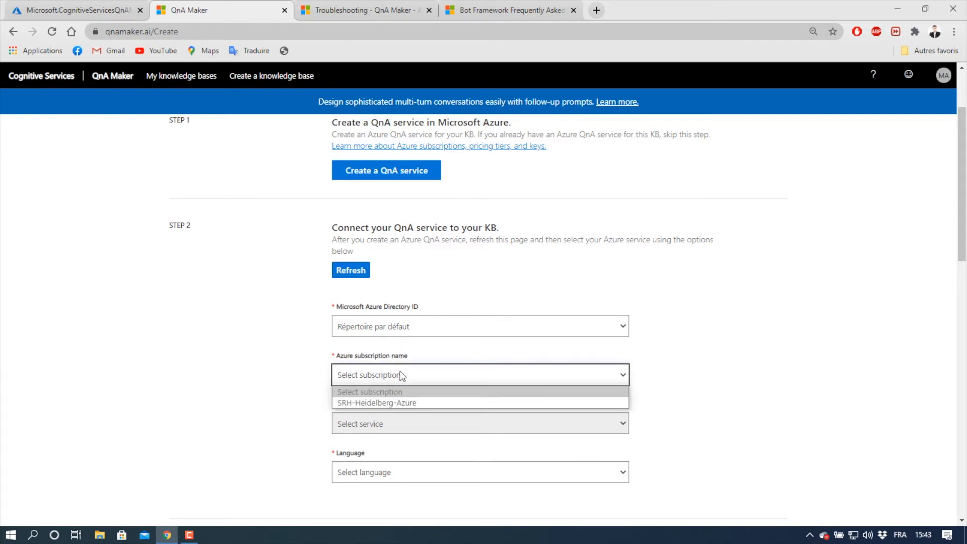
click(389, 402)
scroll(278, 408, down, 1)
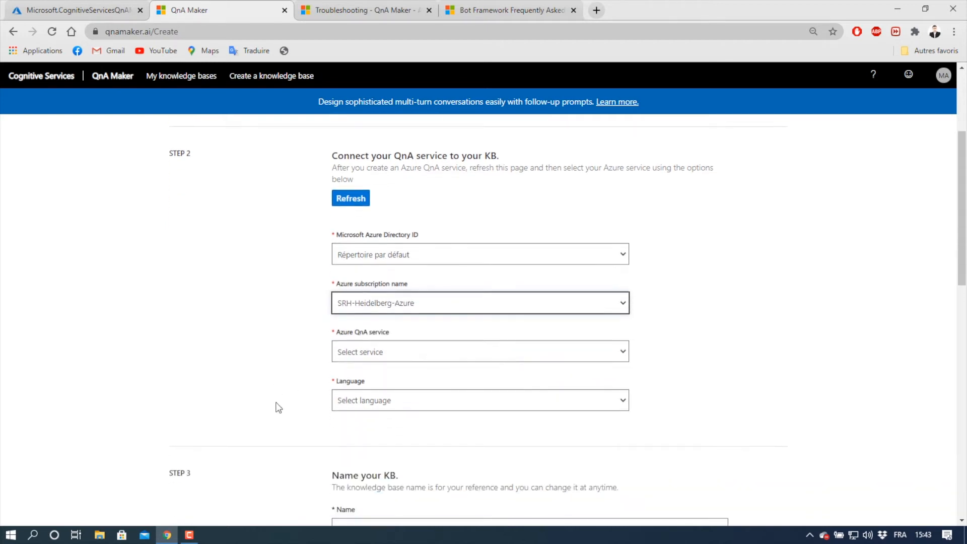
click(395, 350)
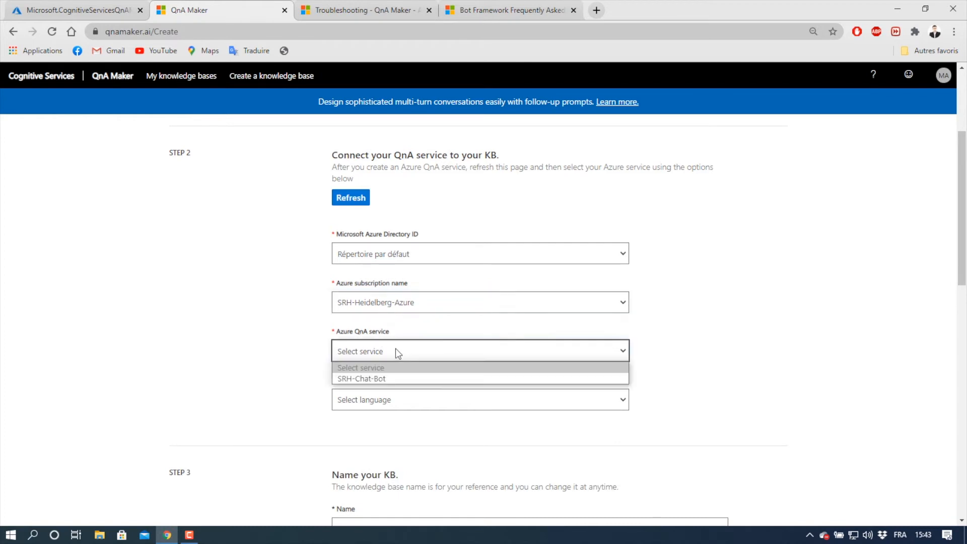
click(392, 378)
- Set the QnA service language to English
click(344, 405)
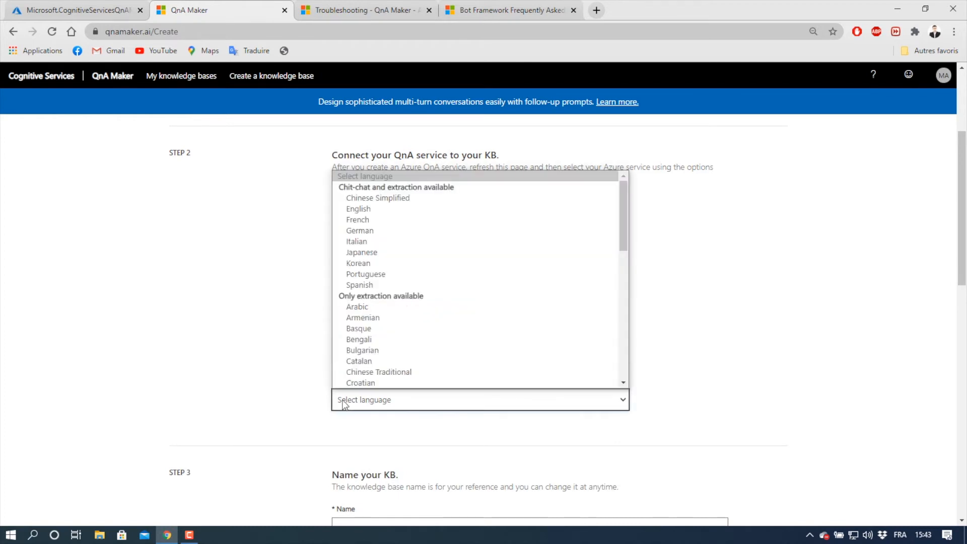
key(e)
click(344, 404)
- Name the knowledge base SRH-KB
scroll(277, 383, down, 4)
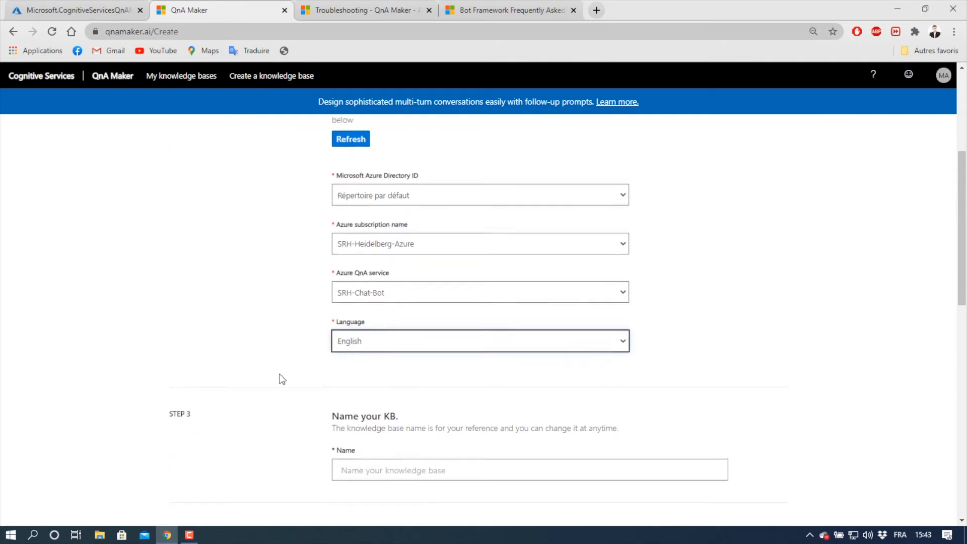
click(402, 325)
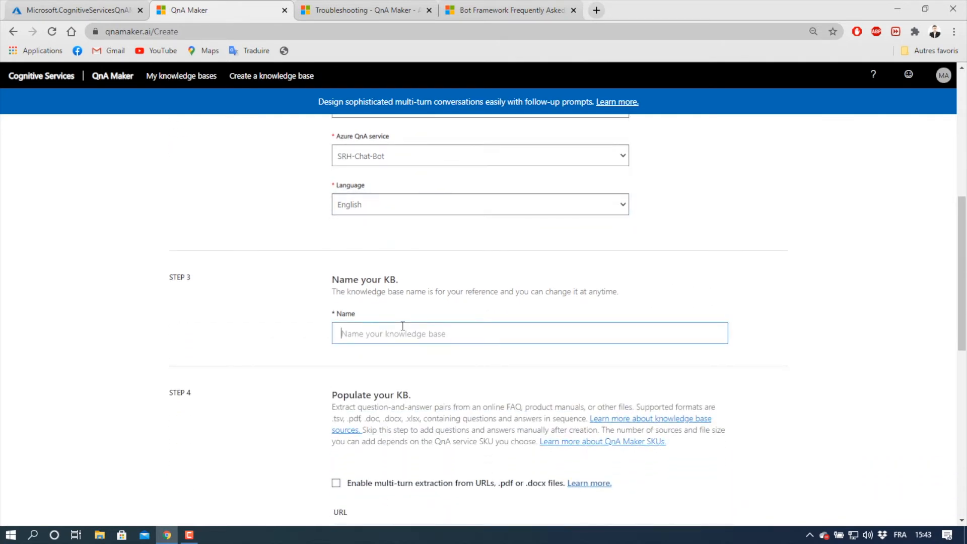
text(SRH-KB)
- Copy the address of the QnA Maker Troubleshooting docs page and enter it as the first source URL of the knowledge base
scroll(302, 347, down, 4)
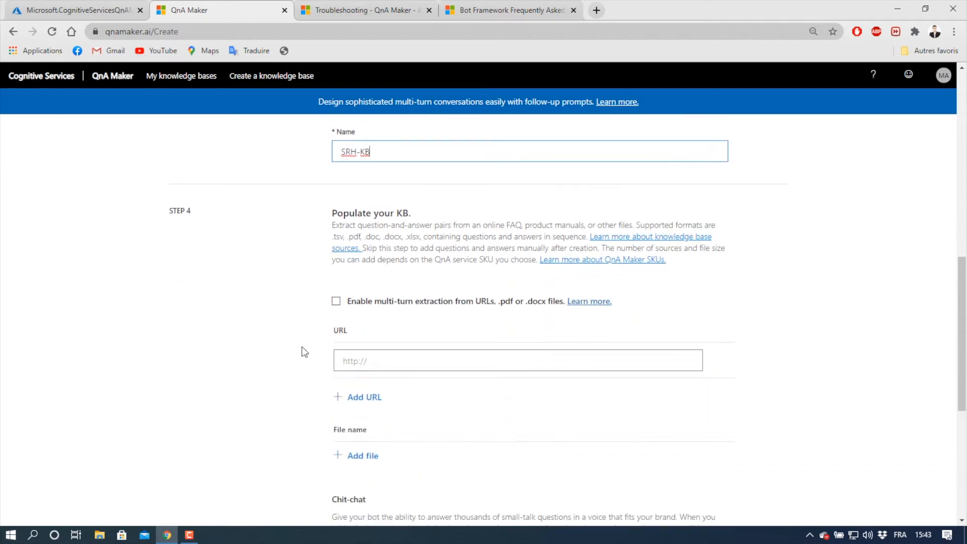
scroll(302, 347, down, 1)
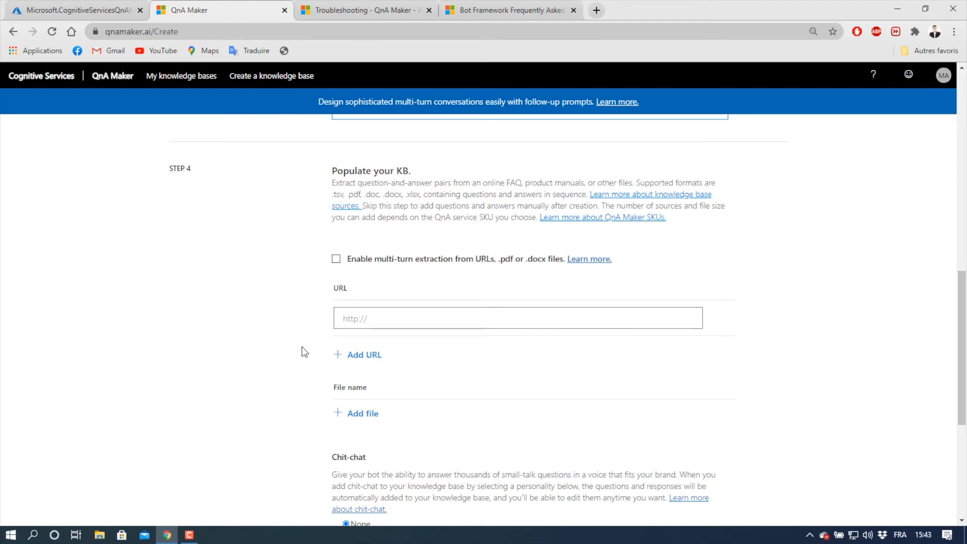
scroll(302, 348, down, 1)
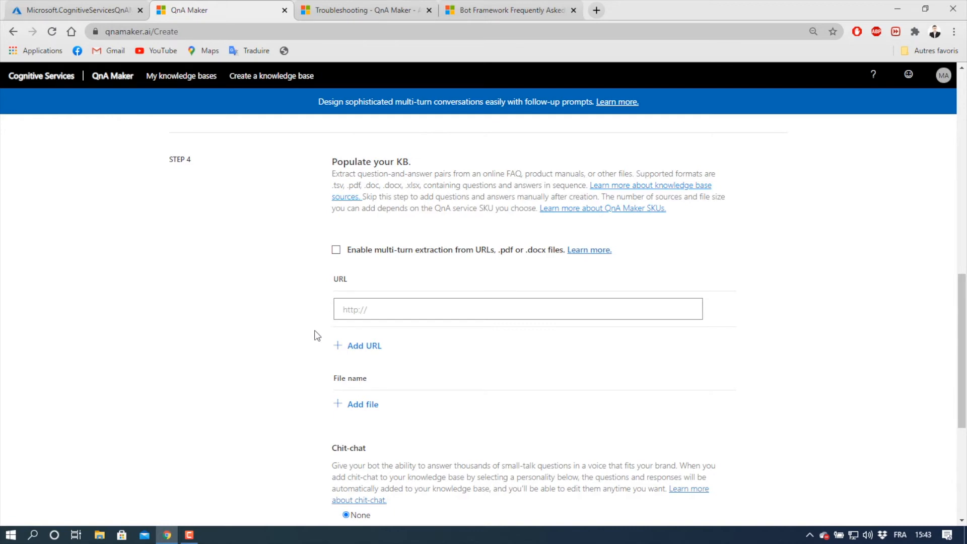
click(391, 9)
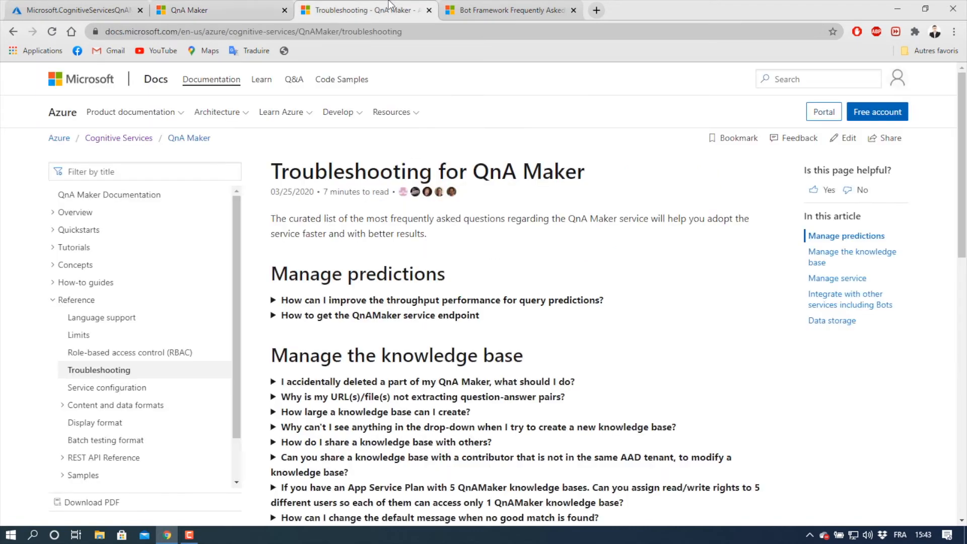
click(388, 28)
key(ctrl+c)
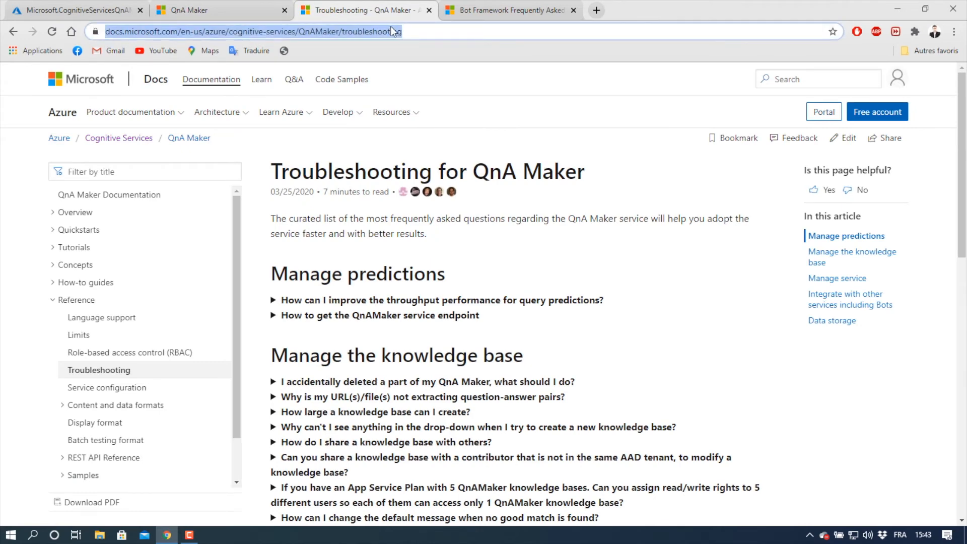
click(237, 6)
click(425, 309)
key(ctrl+v)
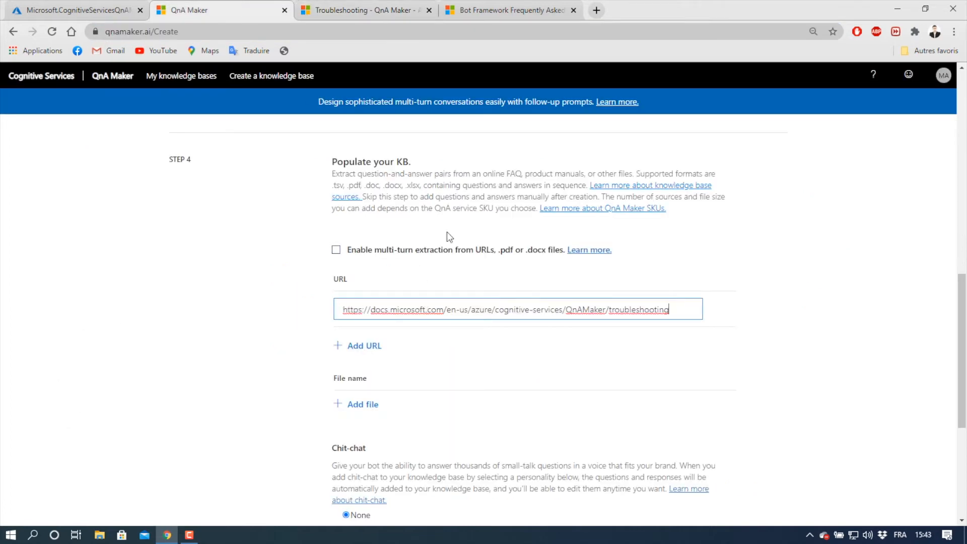
- Add the Bot Framework FAQ index page's address as a second source URL of the knowledge base
click(488, 7)
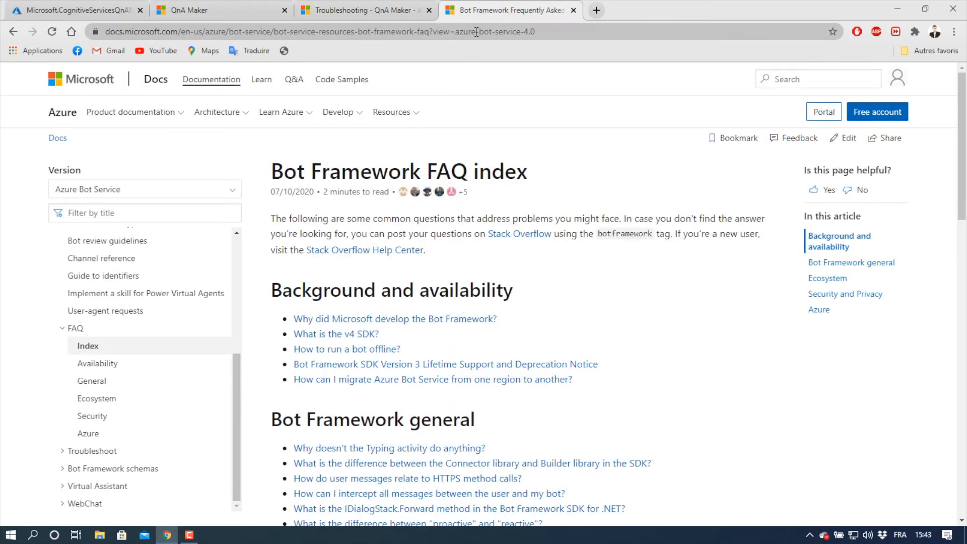
click(476, 32)
key(ctrl+c)
click(237, 7)
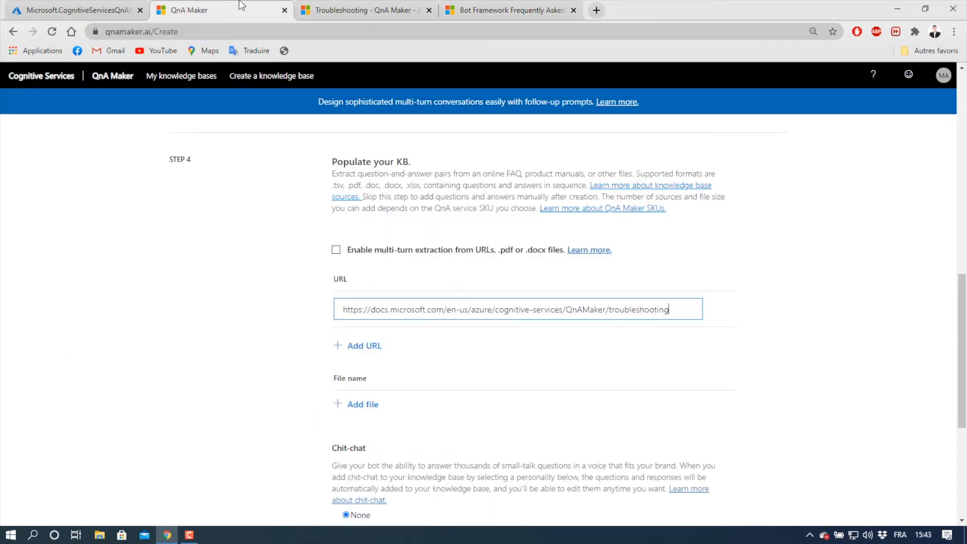
click(373, 345)
click(422, 315)
key(ctrl+v)
- Keep chit-chat set to None and create the knowledge base
scroll(275, 302, down, 3)
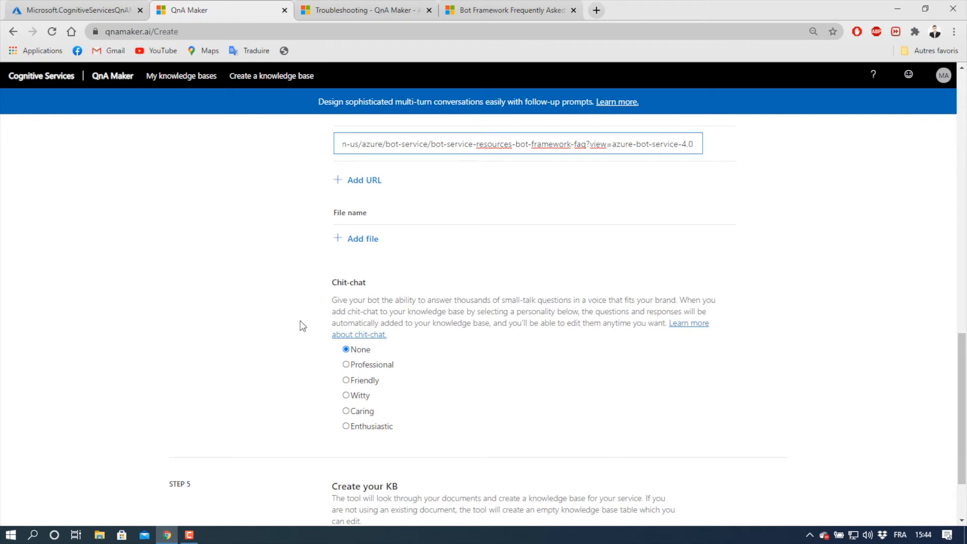
scroll(289, 325, down, 2)
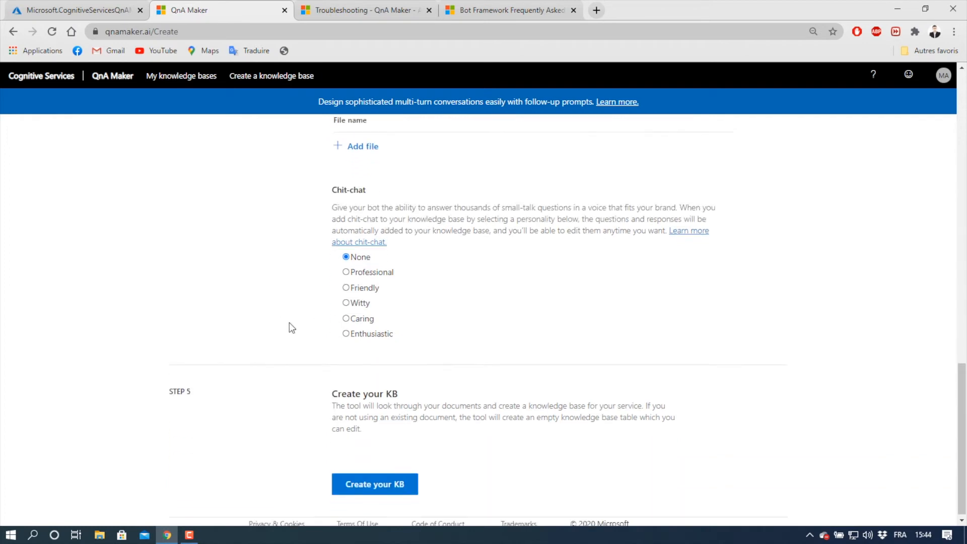
click(358, 483)
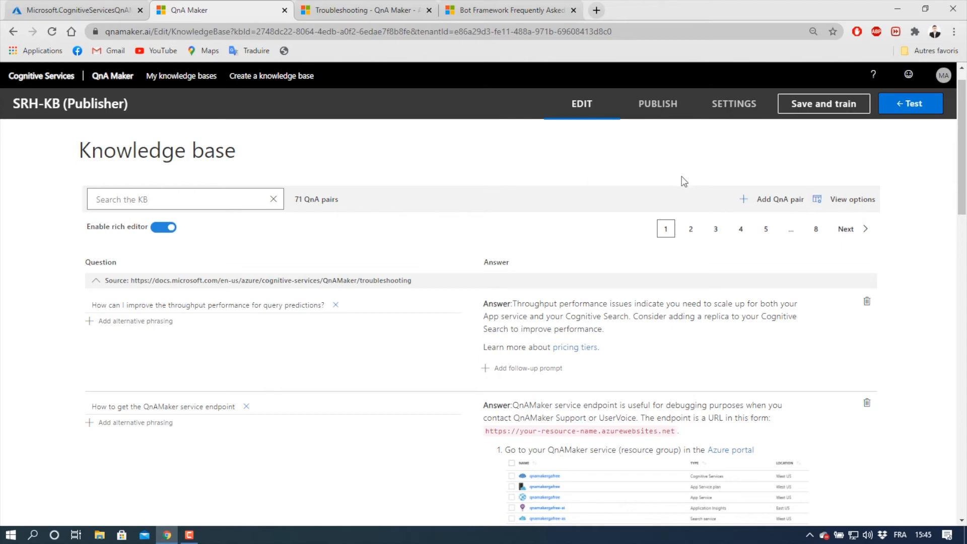
- Add a QnA pair with the question "SRH addresse"
click(781, 202)
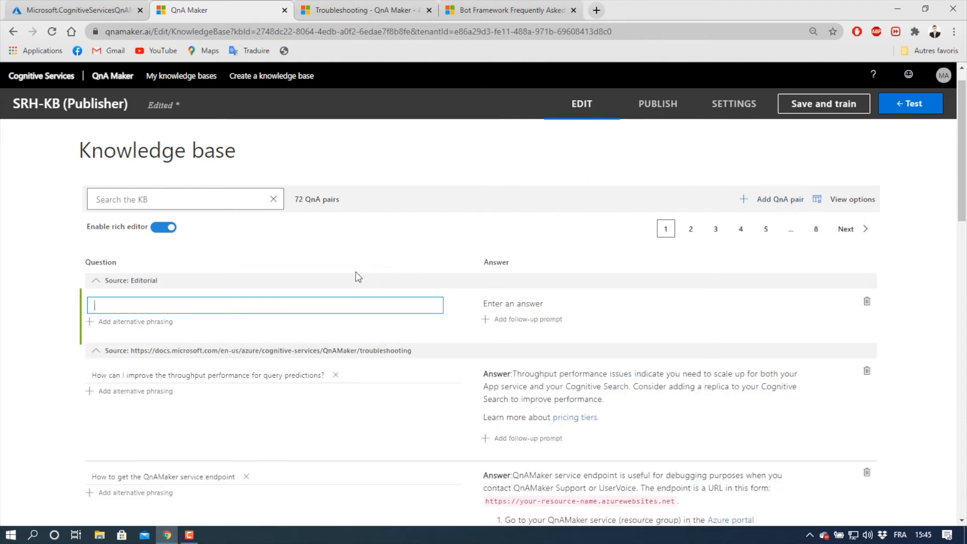
text(SRH addresse)
- Search Google for "SRH HEIDELBERG ADDRESSE" and paste the university's postal address as the answer to the new question
click(523, 303)
click(597, 10)
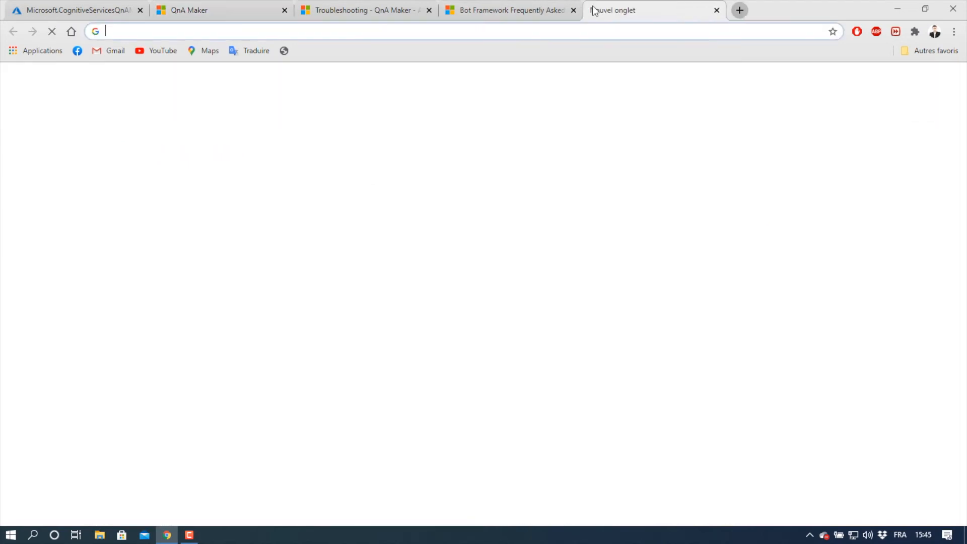
text(srh heid)
key(Down)
key(Return)
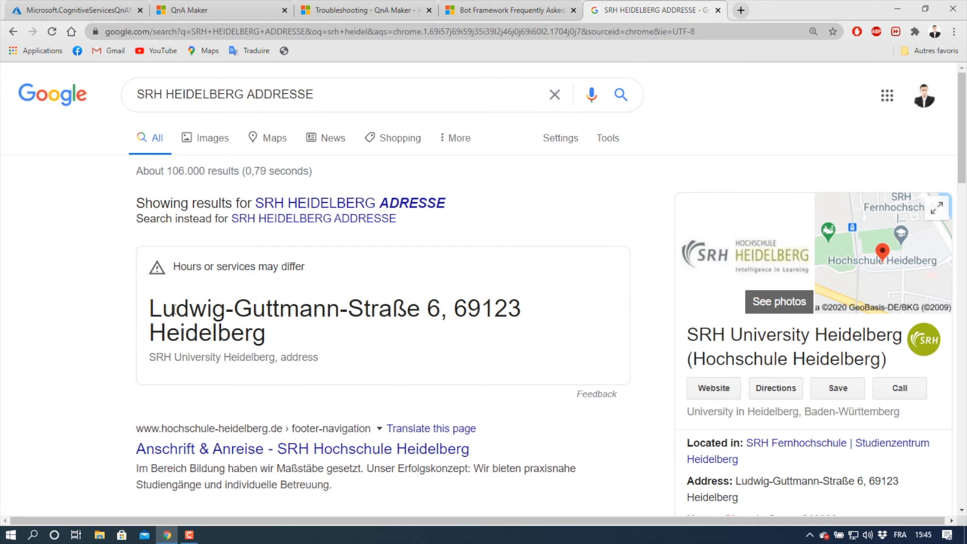
triple_click(173, 310)
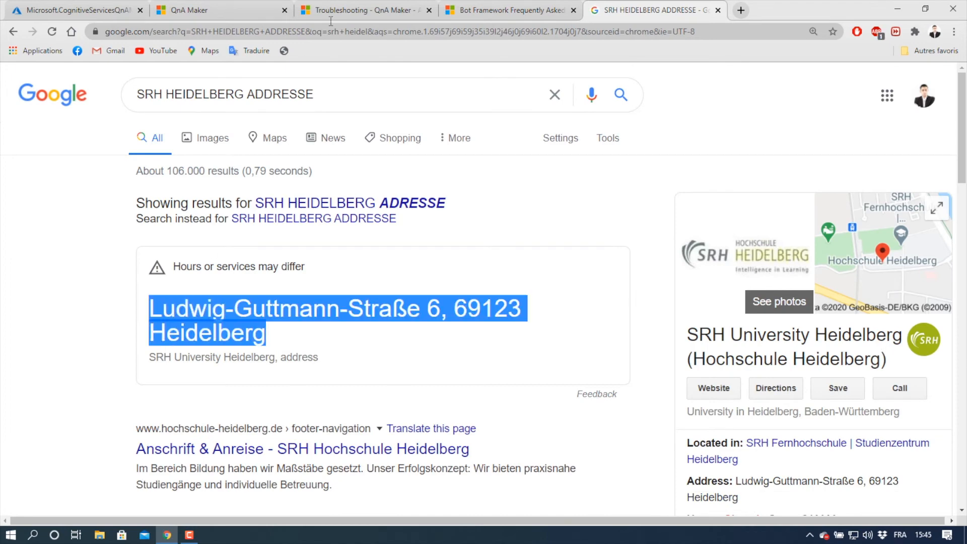
click(201, 10)
click(515, 303)
key(ctrl+v)
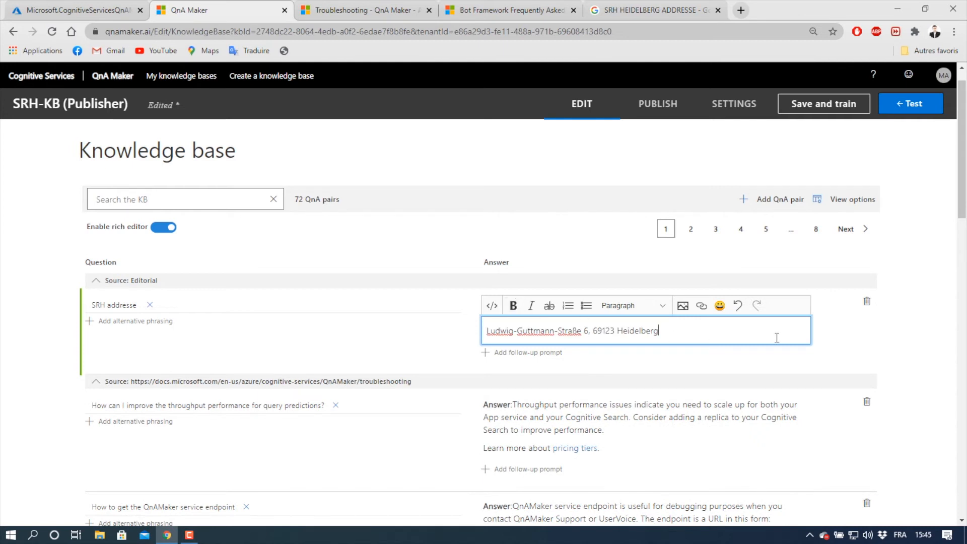
click(845, 338)
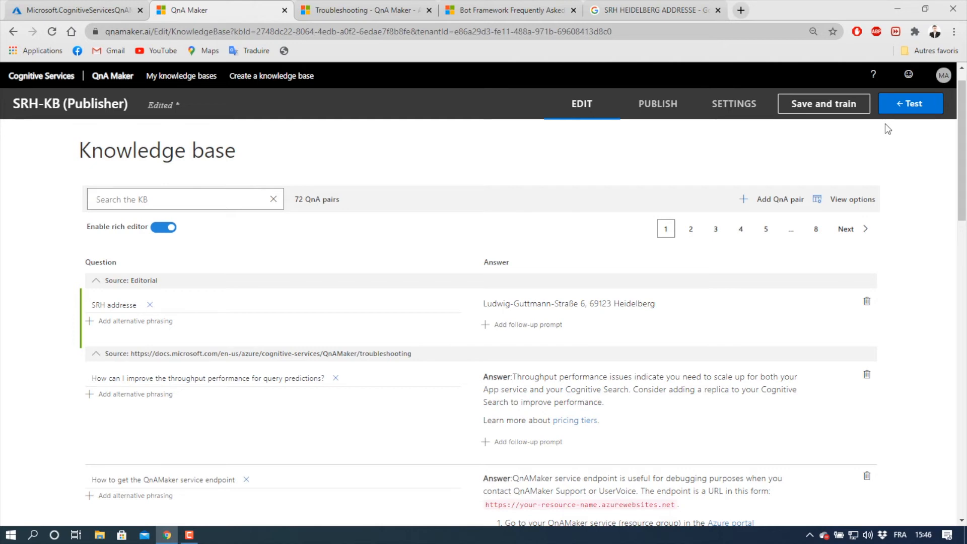
- Save and train the knowledge base with the new QnA pair
click(905, 114)
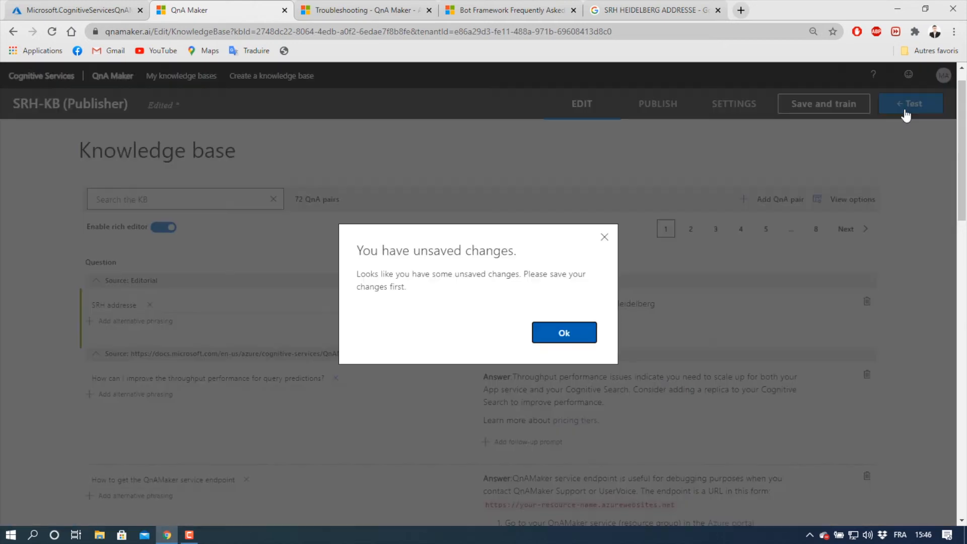
click(583, 341)
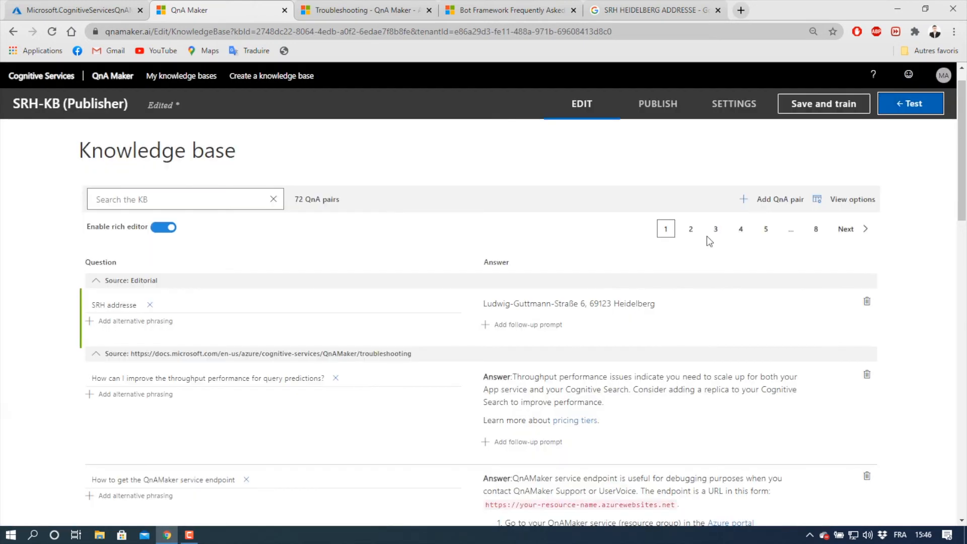
click(827, 108)
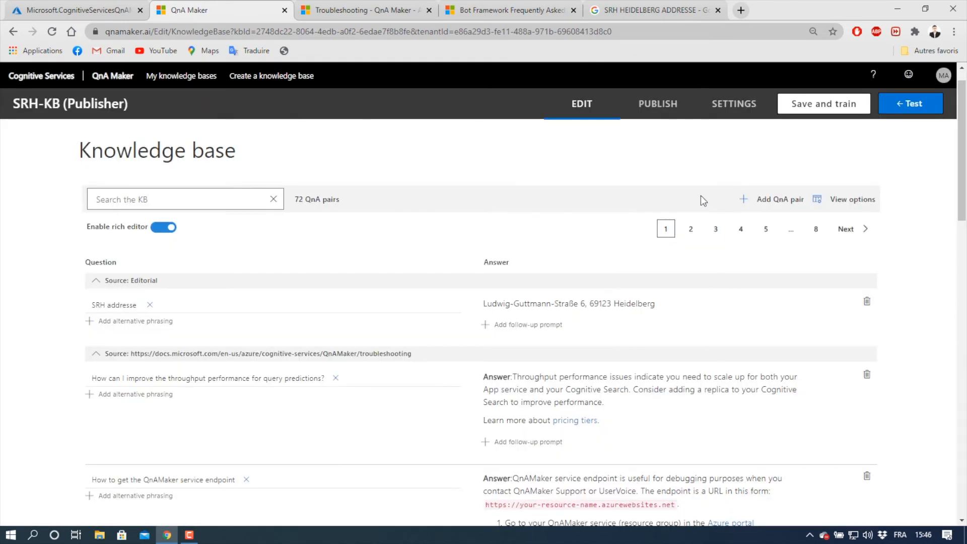
- Test the trained knowledge base by sending the message "SRH", then close the test chat
click(918, 112)
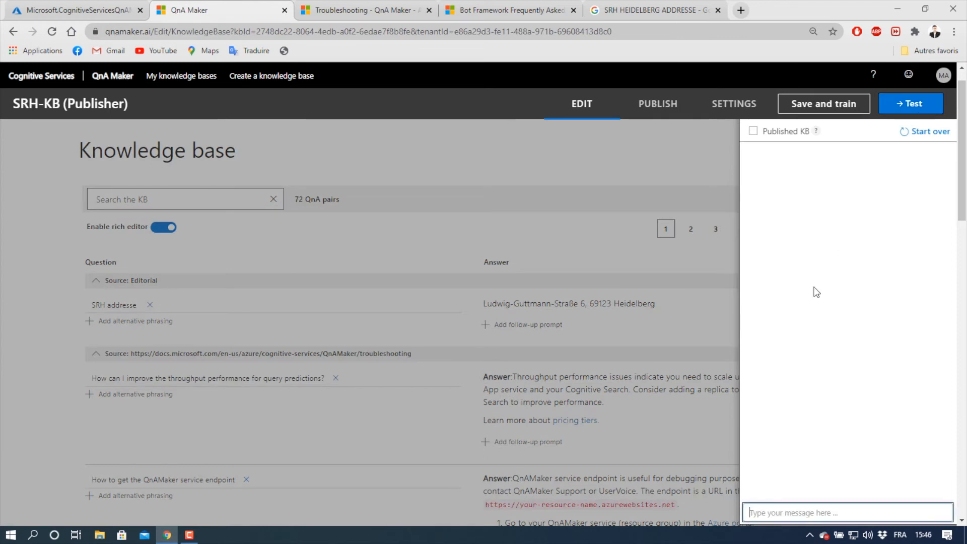
click(779, 510)
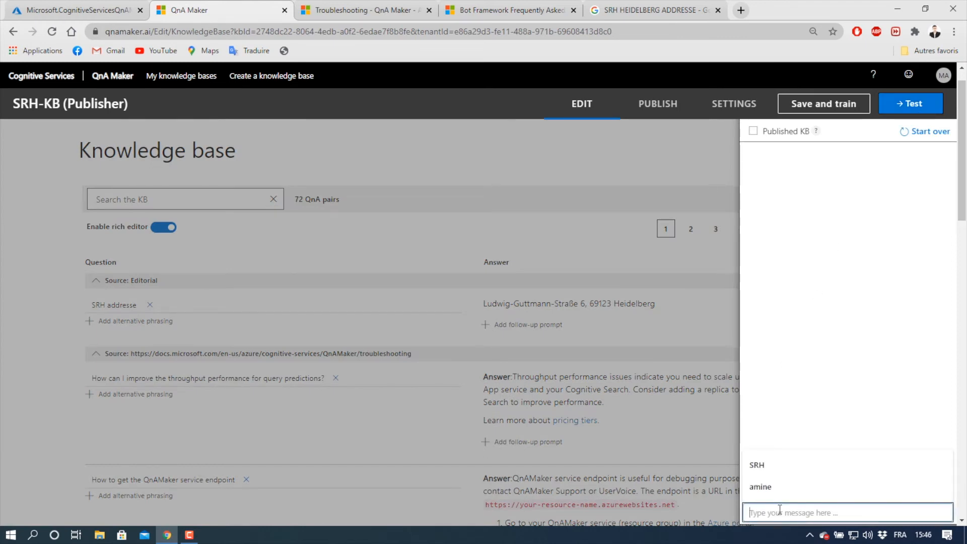
text(SRH)
key(Return)
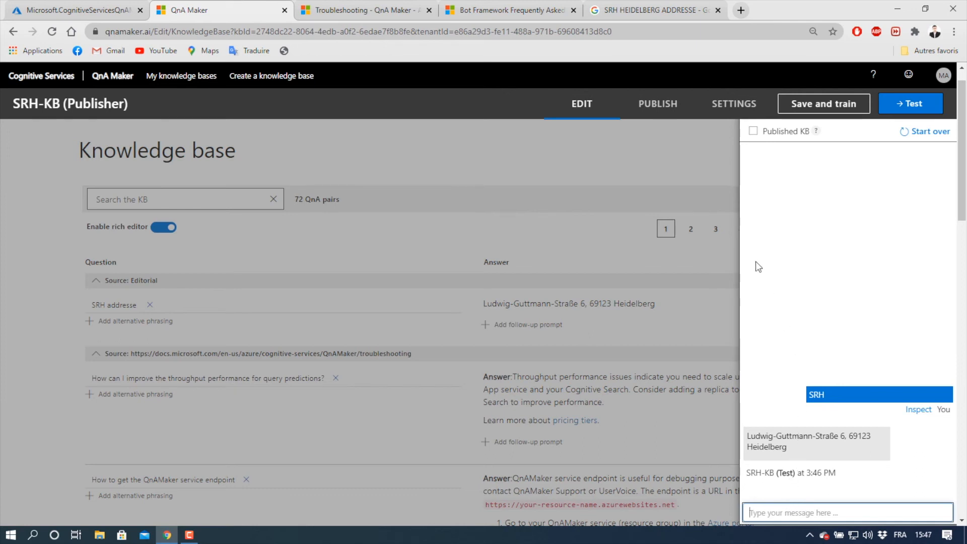
click(913, 108)
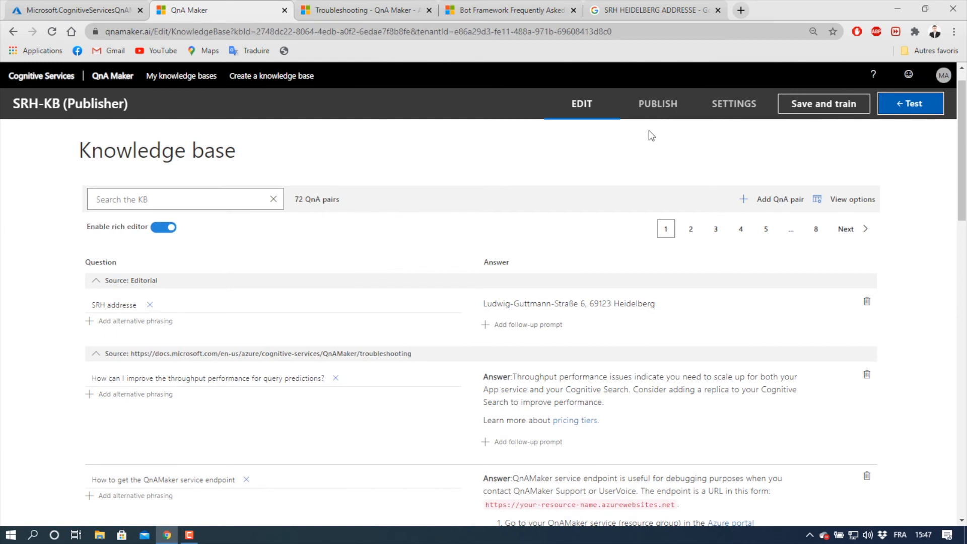
- Publish the SRH-KB knowledge base and start creating a bot from it in the Azure portal
click(656, 108)
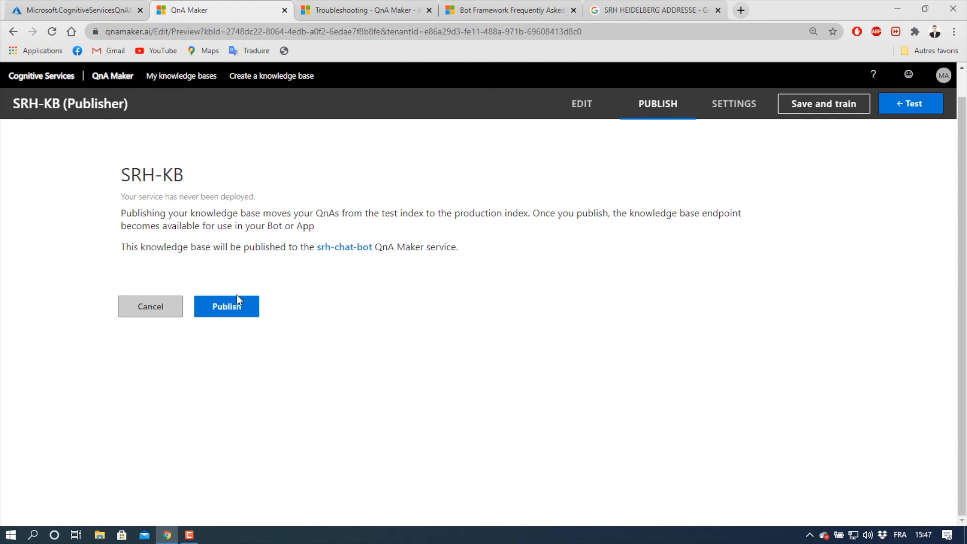
click(238, 308)
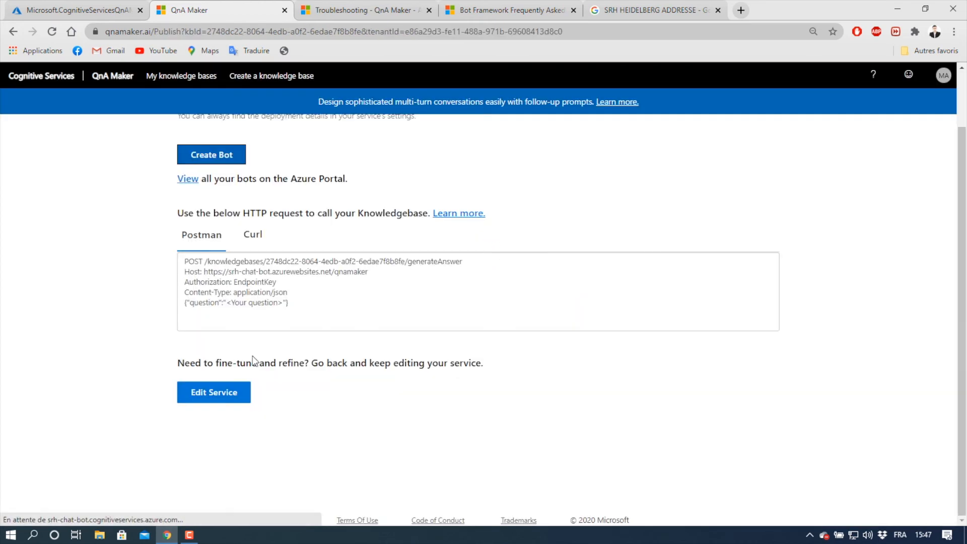
scroll(120, 327, up, 2)
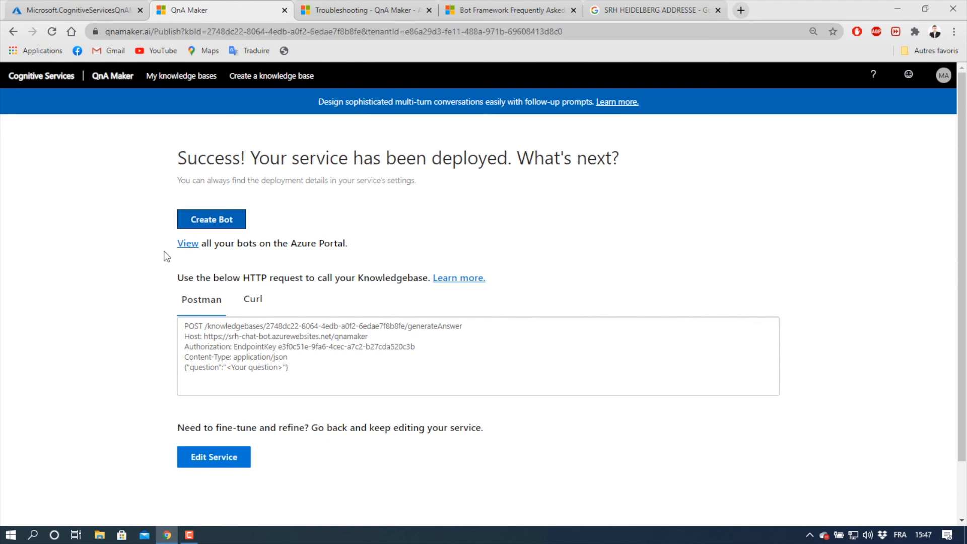
click(202, 227)
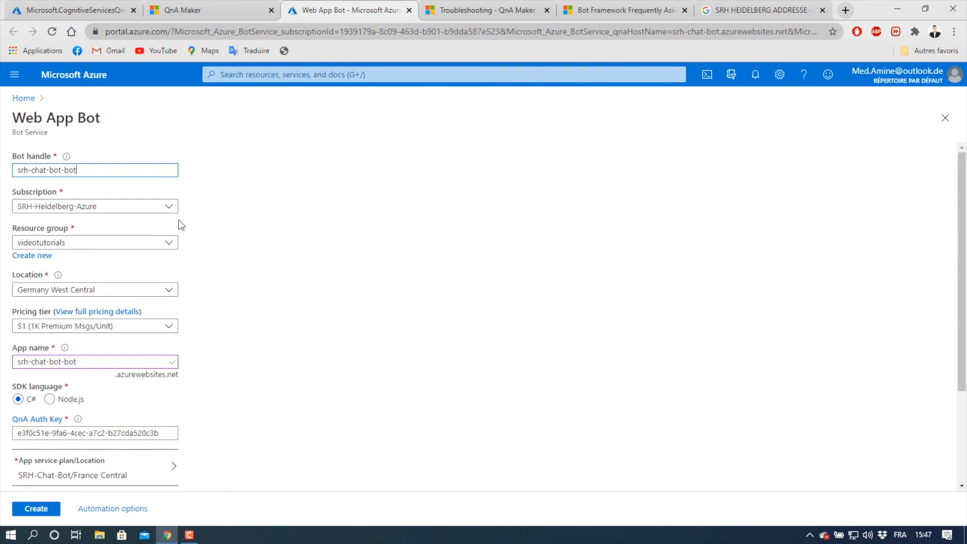
- Set the bot's pricing tier to F0 (10K Premium Messages), turn off Application Insights and create the Web App Bot
click(155, 326)
click(124, 363)
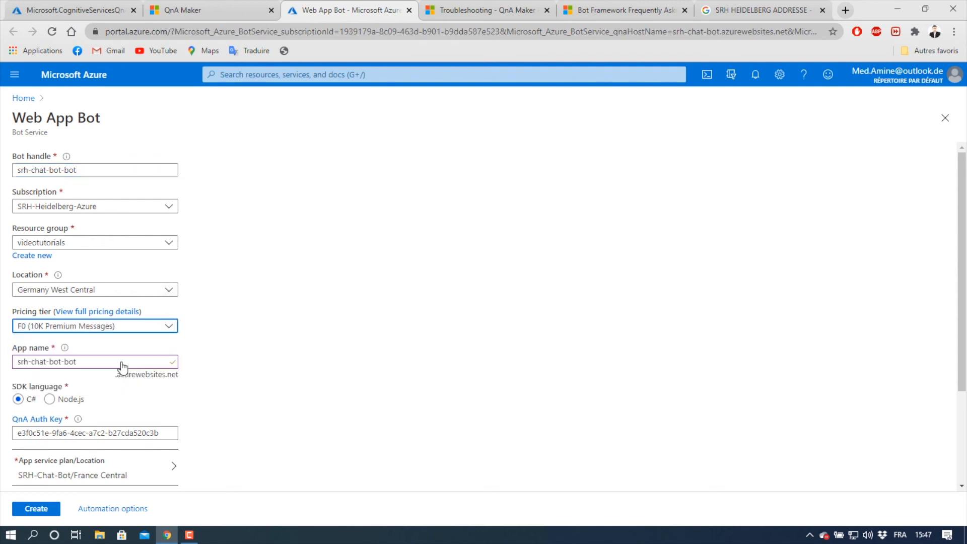
scroll(199, 338, down, 2)
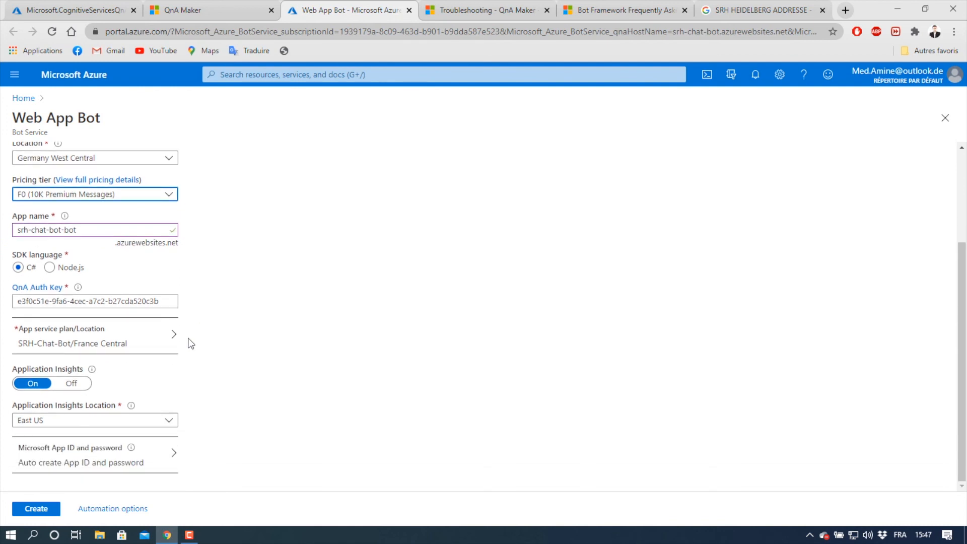
click(79, 384)
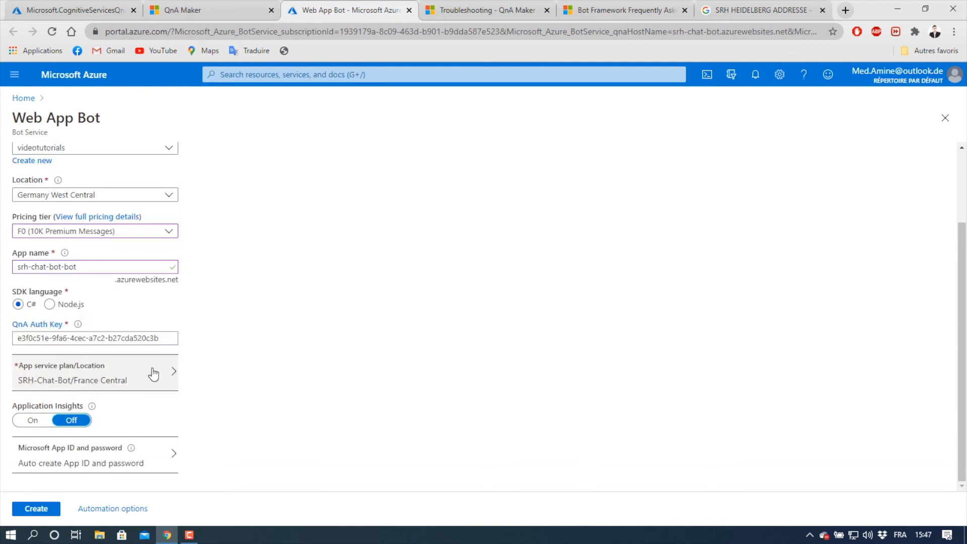
scroll(212, 367, up, 3)
scroll(214, 370, down, 2)
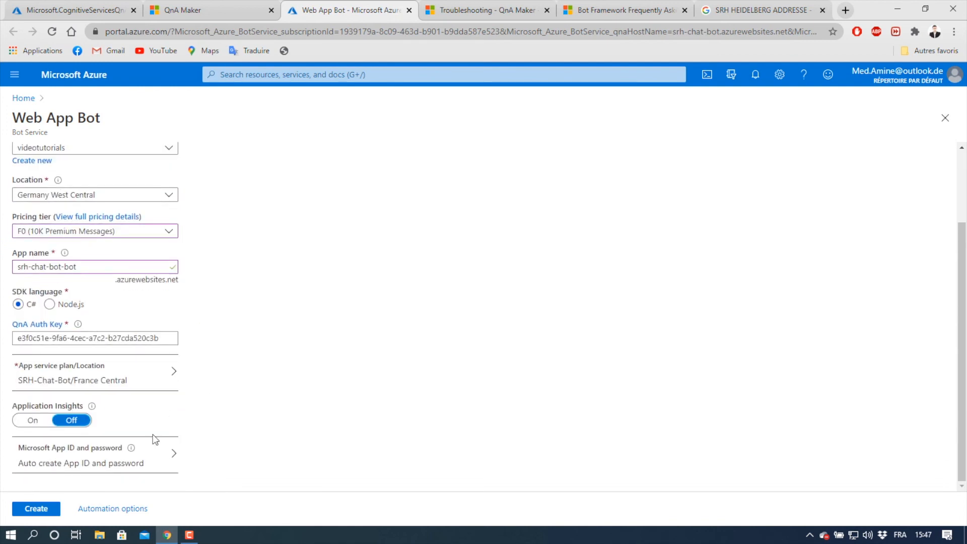
click(44, 509)
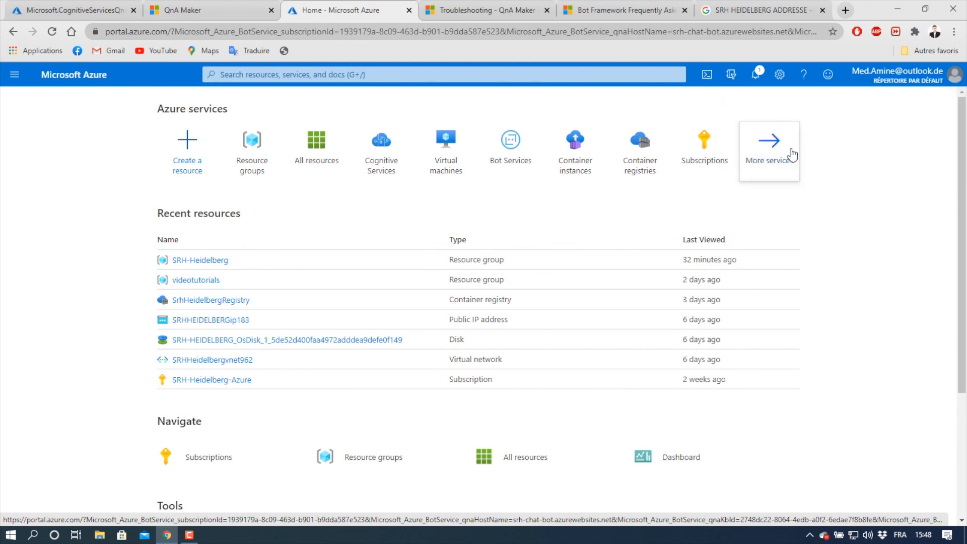
- Open the deployed srh-chat-bot-bot resource from its deployment notification
click(755, 74)
click(756, 75)
click(756, 74)
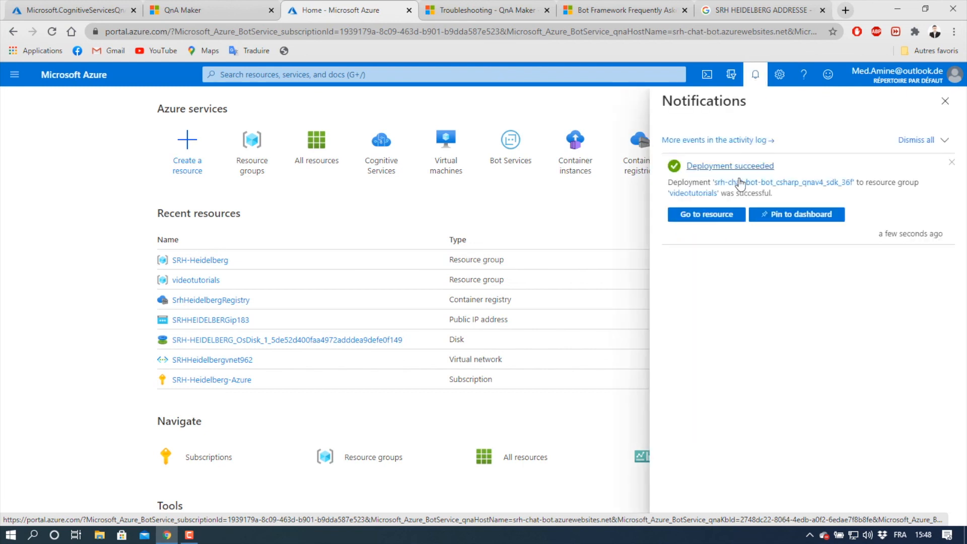
click(727, 215)
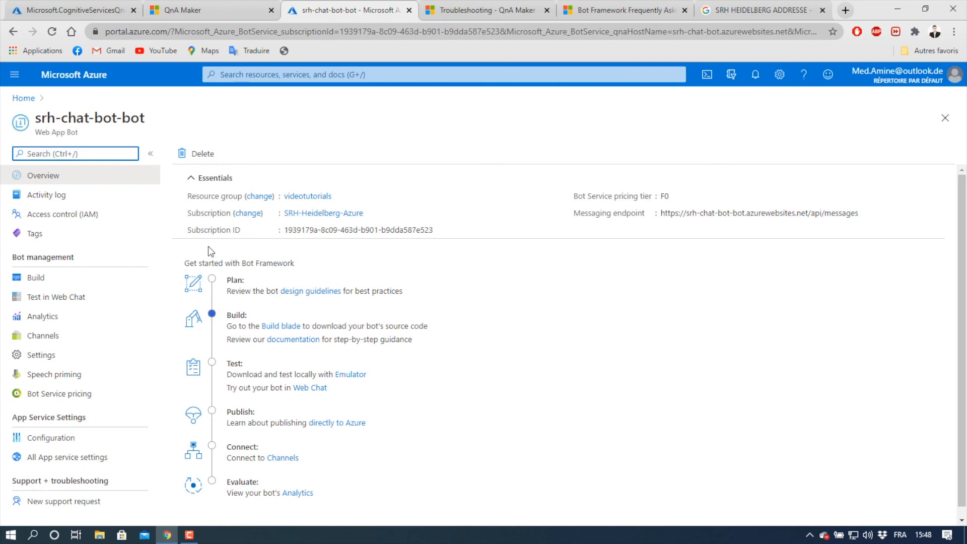
- Test the deployed bot in Web Chat by sending the messages "Hi" and "SRH"
click(79, 301)
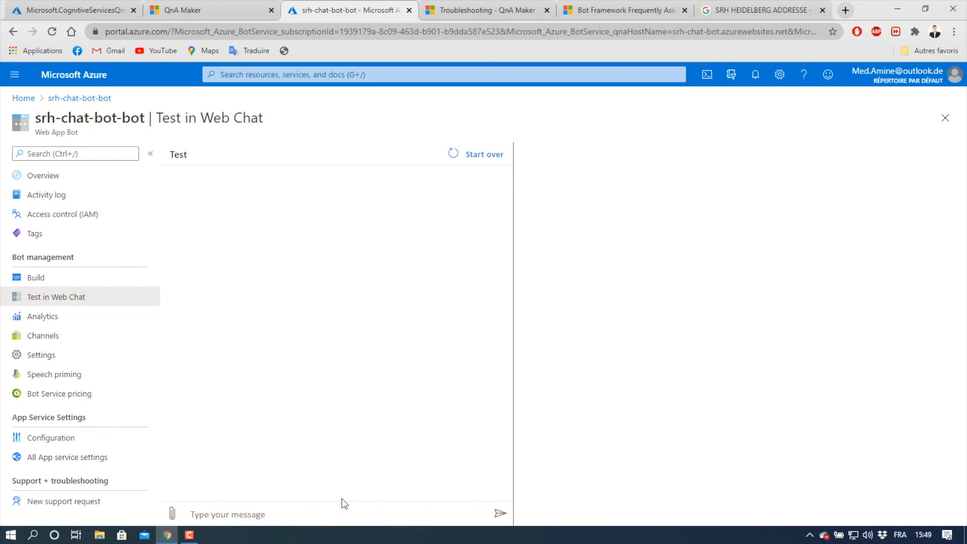
click(339, 511)
text(Hi)
key(Return)
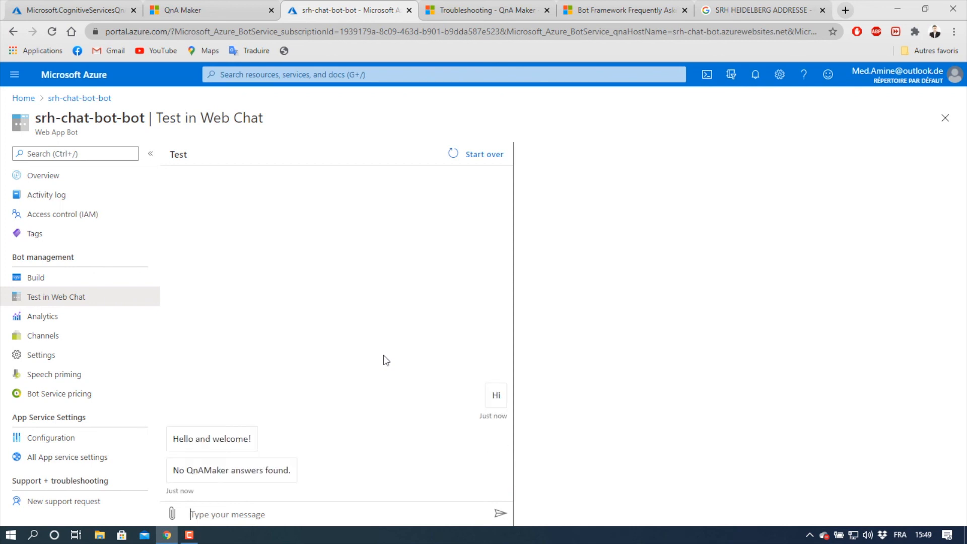
text(SRH)
key(Return)
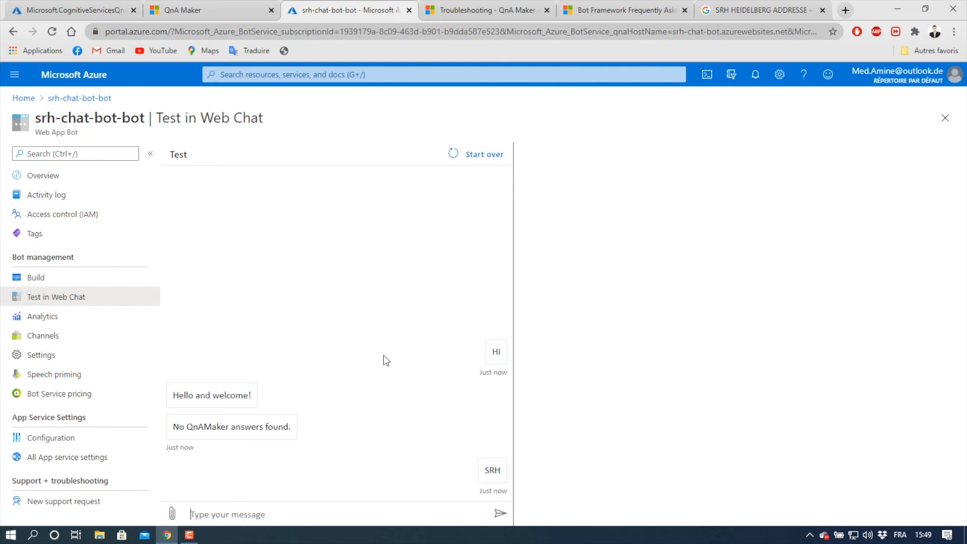